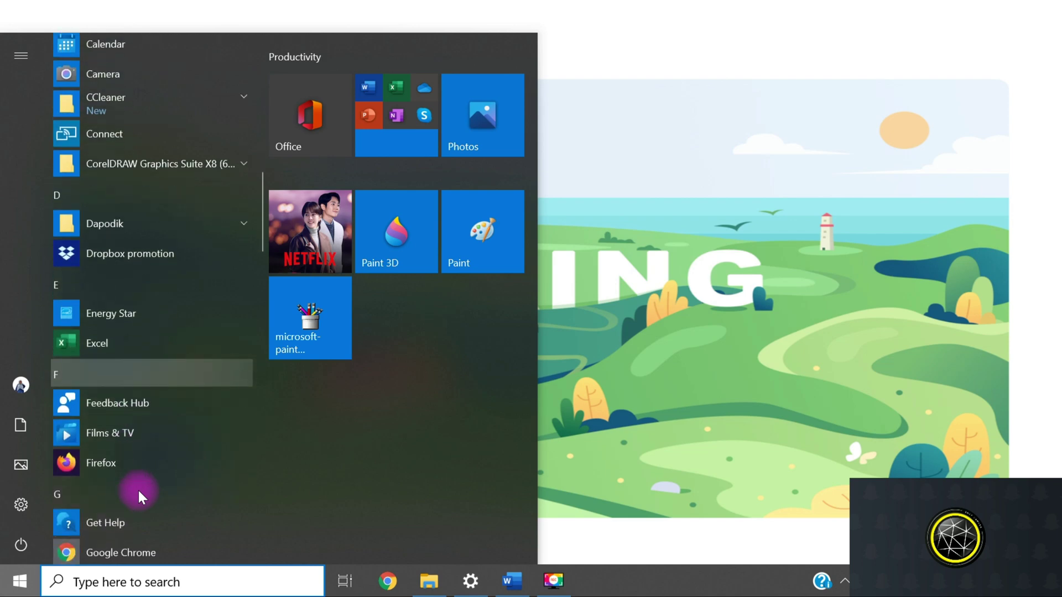
Step: Launch Excel, maximize its window and create a blank workbook
{"action": "left_click", "coordinate": [114, 344]}
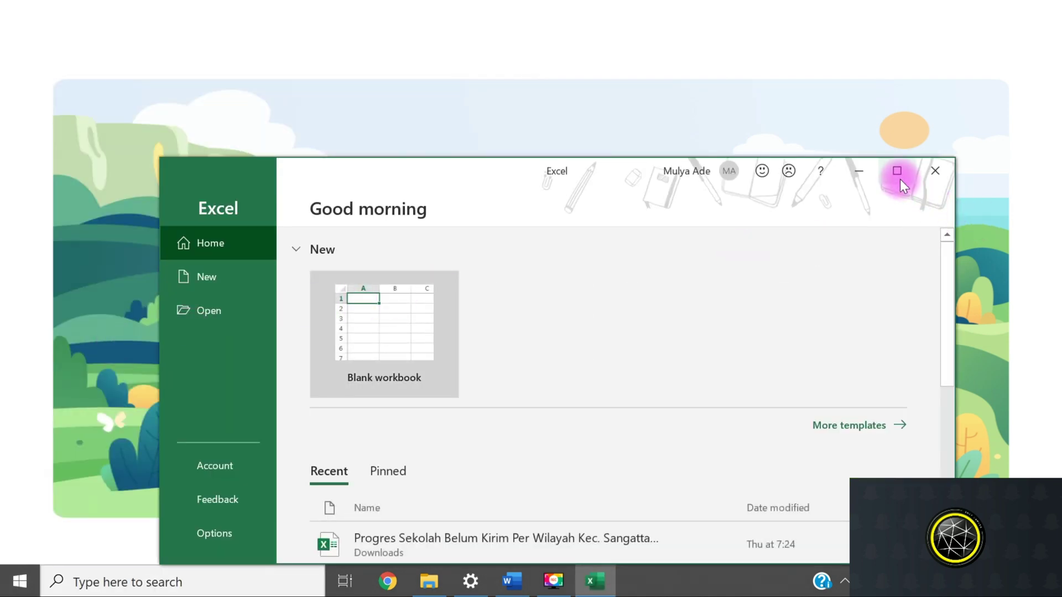
{"action": "left_click", "coordinate": [897, 172]}
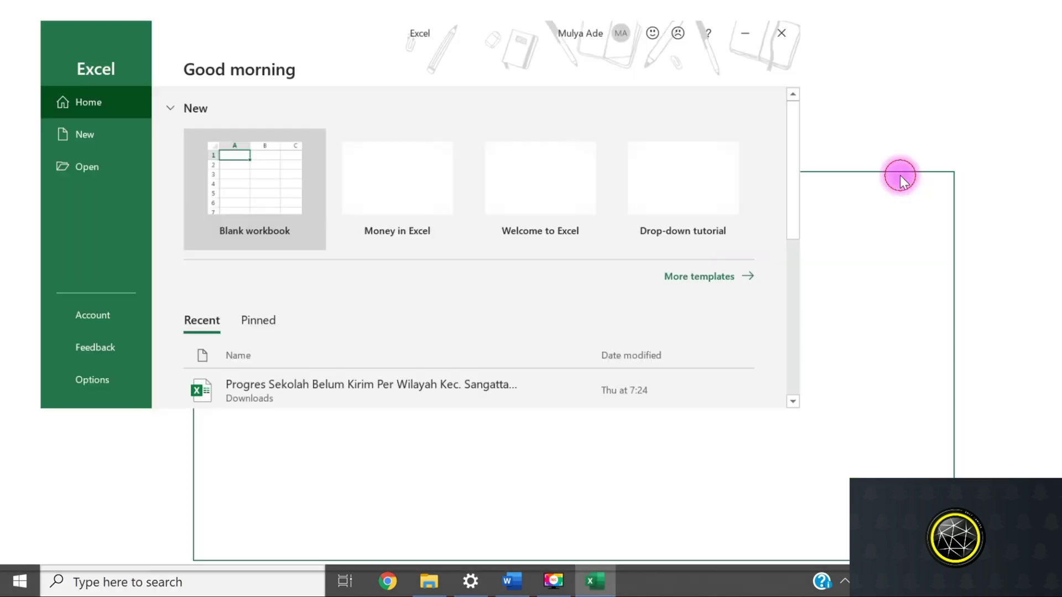
{"action": "left_click", "coordinate": [204, 173]}
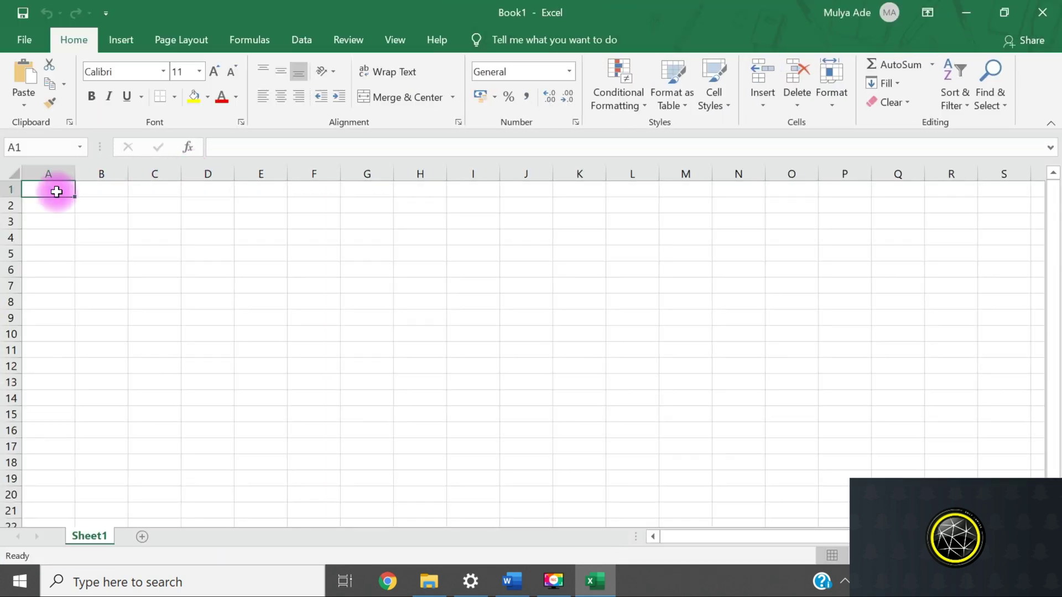
Step: Enter the title "Daftar Nilai Siswa Kelas 6A SD YPPSB 1" in A1 and the headers No, Nama and Penilaian Harian in A3:C3
{"action": "type", "text": "Nilai Siswa Kelas 6A SD YPPSB 1"}
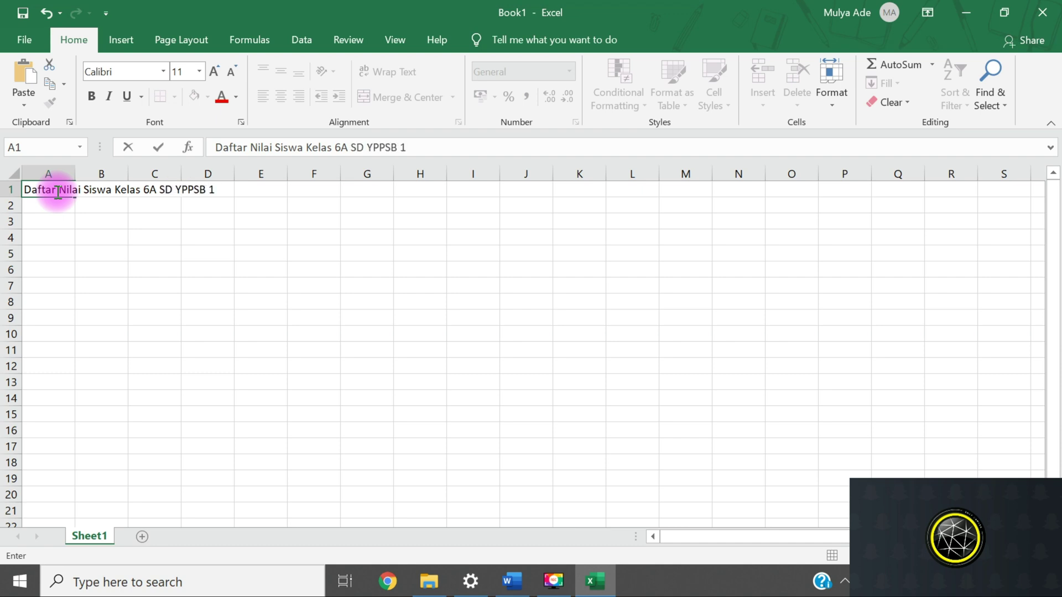
{"action": "left_click", "coordinate": [49, 236]}
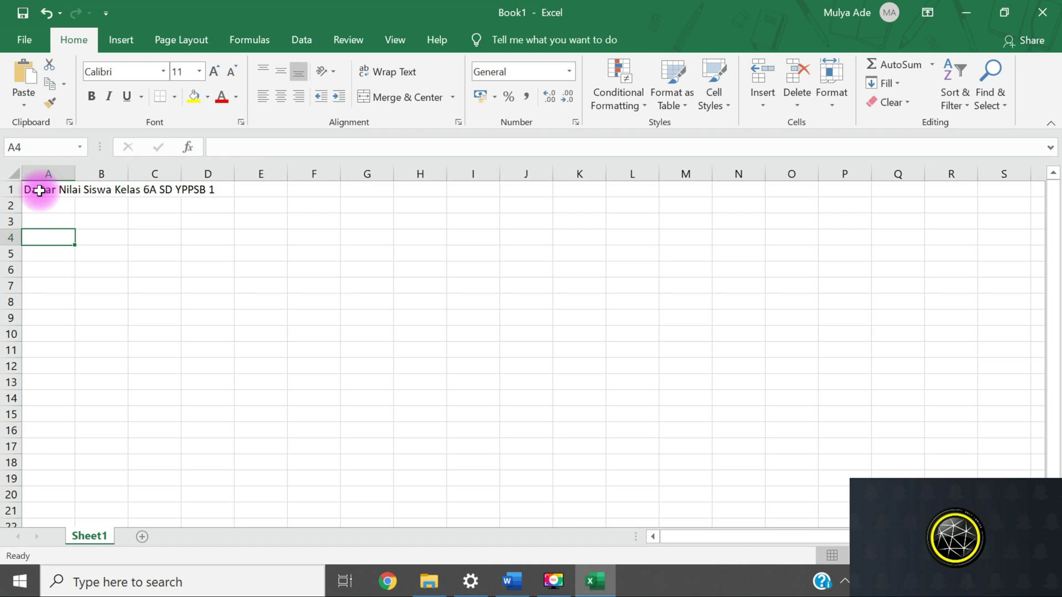
{"action": "left_click", "coordinate": [36, 222]}
{"action": "type", "text": "No"}
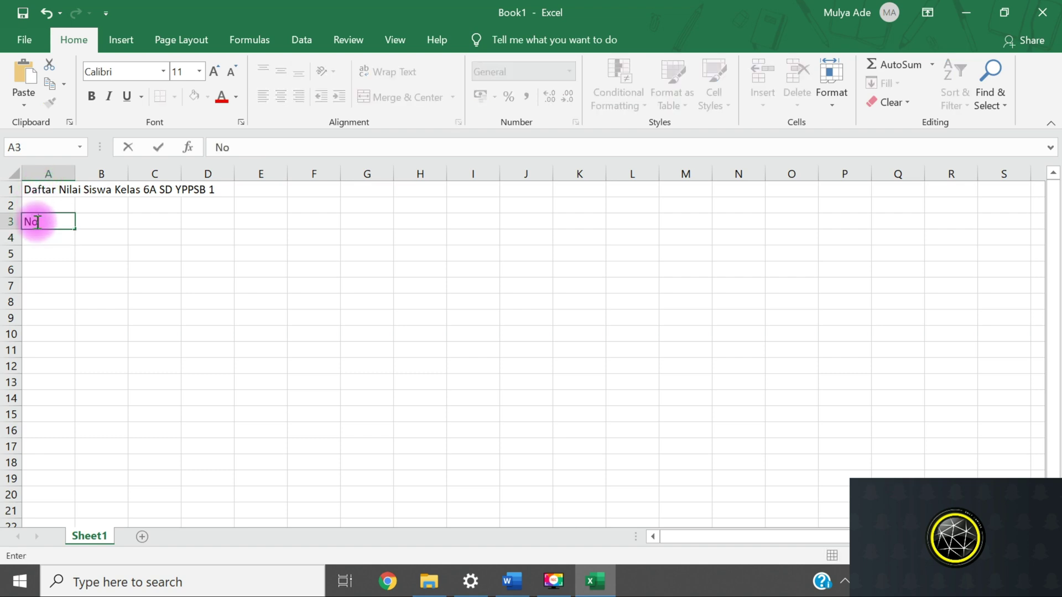
{"action": "key", "text": "Tab"}
{"action": "type", "text": "Na"}
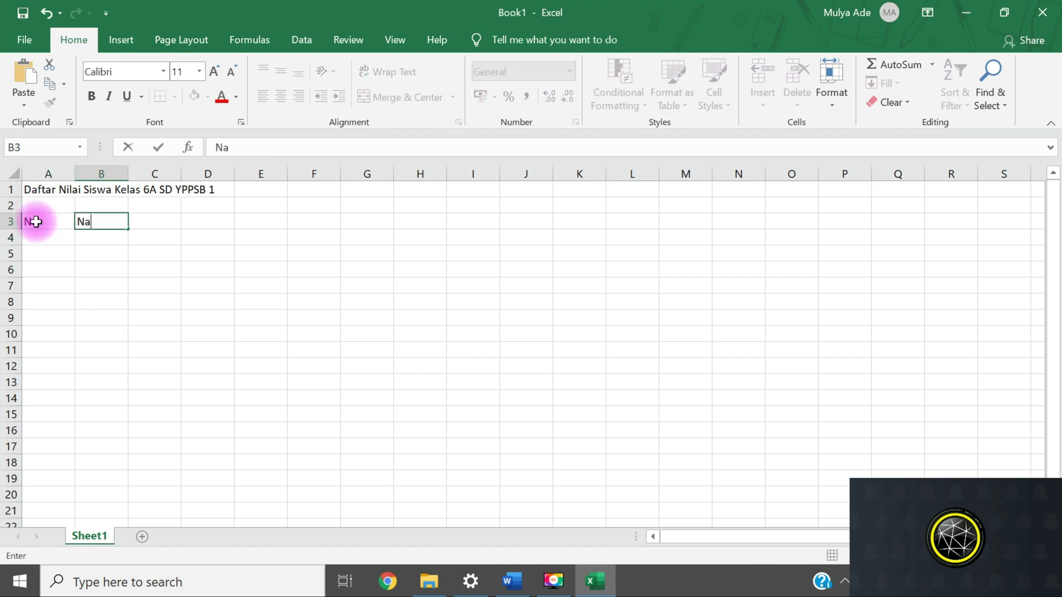
{"action": "type", "text": "ma"}
{"action": "key", "text": "Tab"}
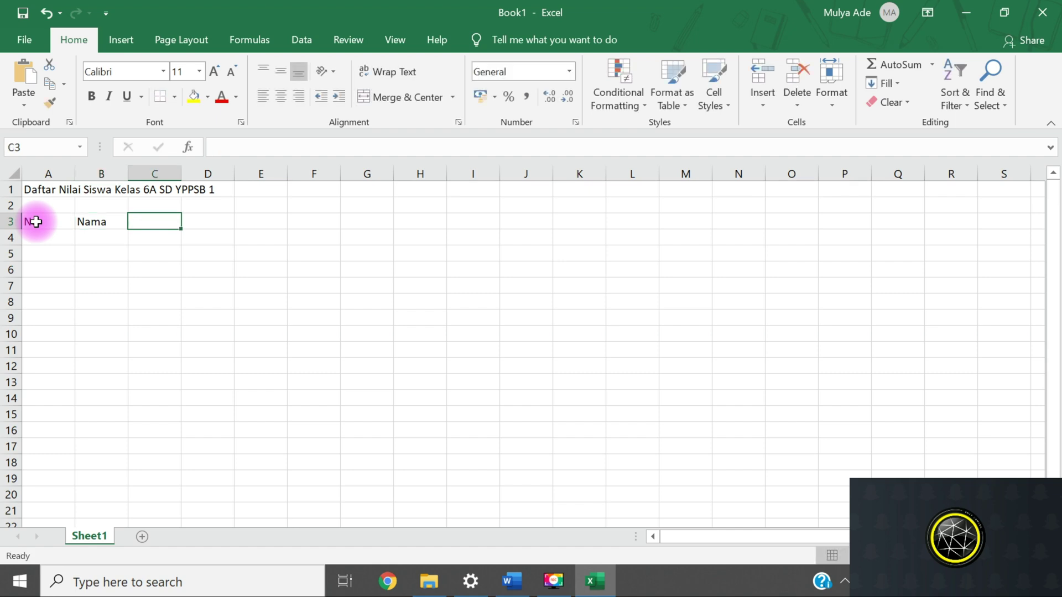
{"action": "type", "text": "Penilaian Harian"}
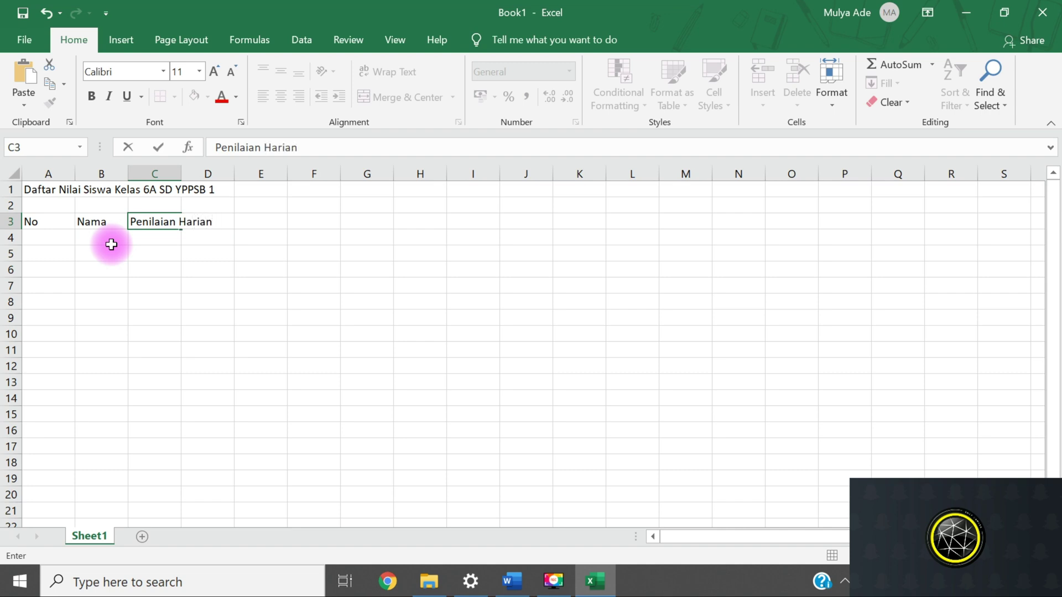
Step: Number the assessment subcolumns below Penilaian Harian by entering 1, 2 and 3 in C4:E4
{"action": "left_click", "coordinate": [135, 238]}
{"action": "type", "text": "1"}
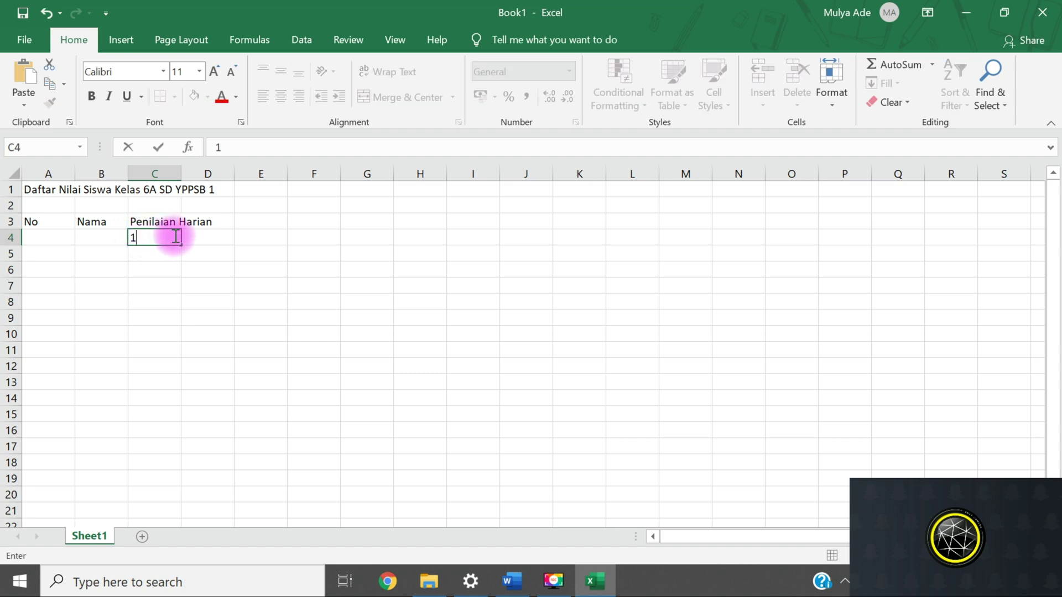
{"action": "left_click", "coordinate": [196, 233]}
{"action": "type", "text": "2"}
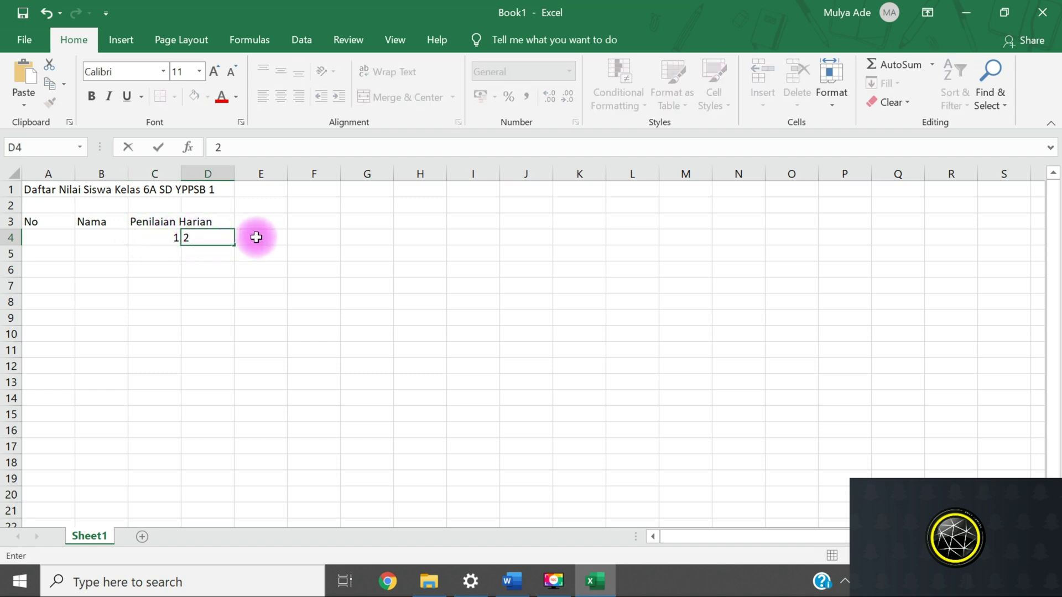
{"action": "left_click", "coordinate": [256, 236]}
{"action": "type", "text": "2"}
{"action": "left_click", "coordinate": [293, 238]}
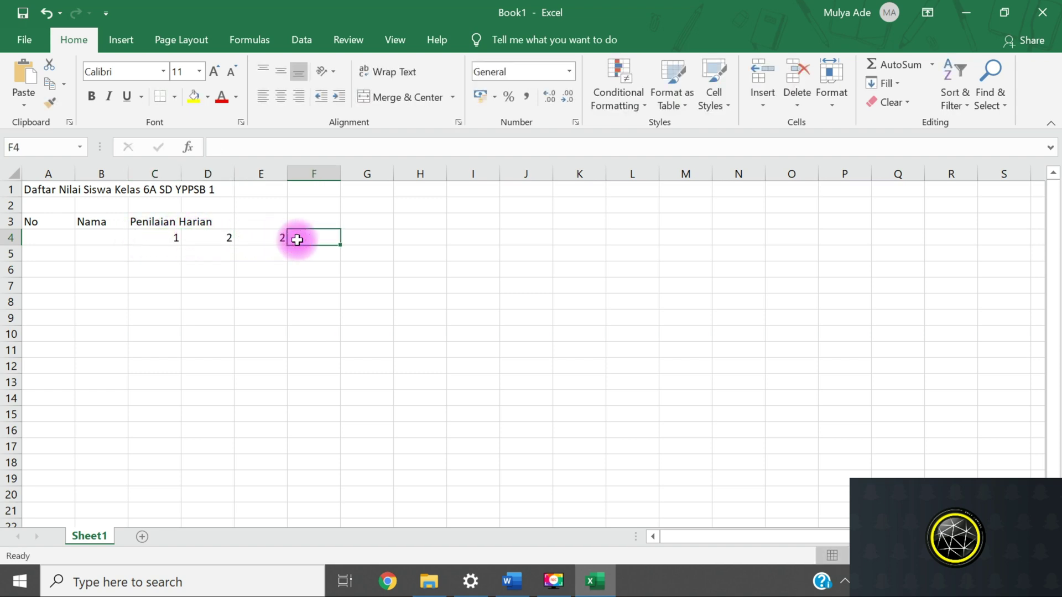
{"action": "left_click", "coordinate": [256, 240]}
{"action": "type", "text": "3"}
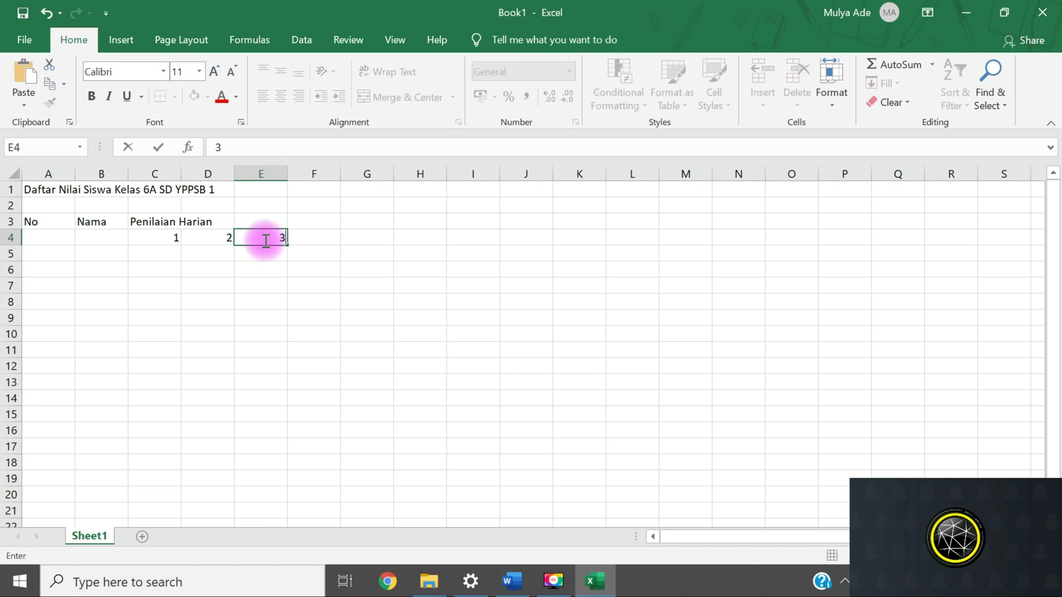
{"action": "left_click", "coordinate": [297, 236]}
Step: Widen column B, narrow columns A and C to E, and merge and center the title across A1:E1
{"action": "left_click", "coordinate": [38, 220]}
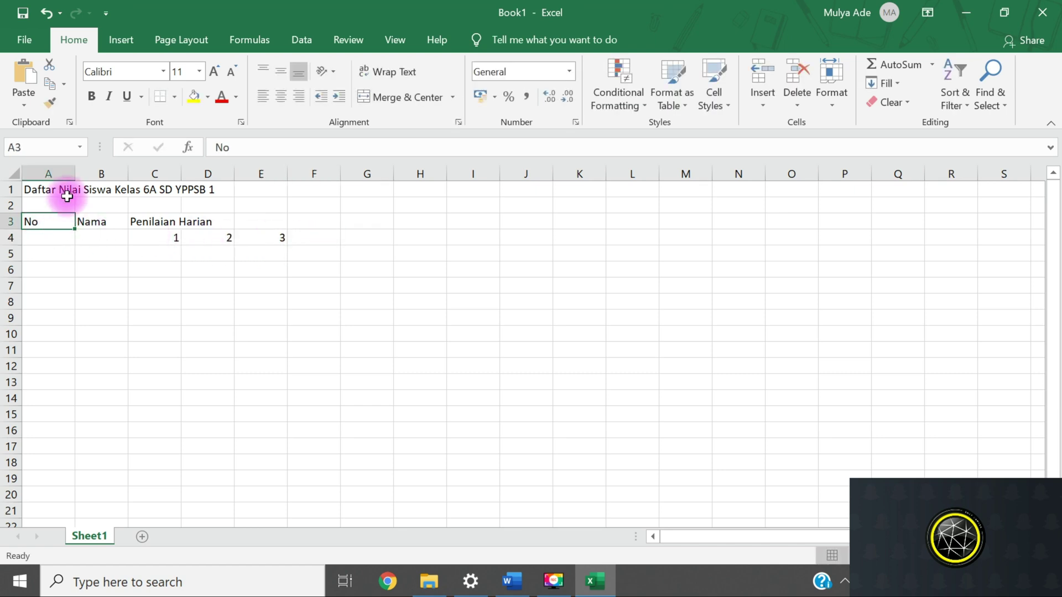
{"action": "left_click_drag", "start_coordinate": [75, 172], "coordinate": [247, 174]}
{"action": "left_click_drag", "start_coordinate": [31, 189], "coordinate": [224, 185]}
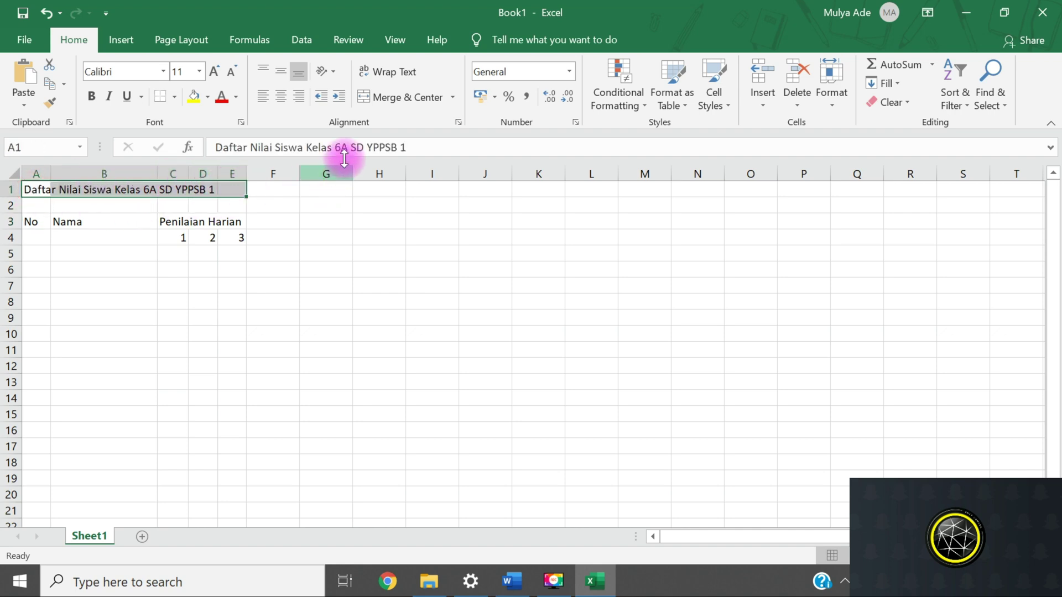
{"action": "left_click", "coordinate": [386, 97]}
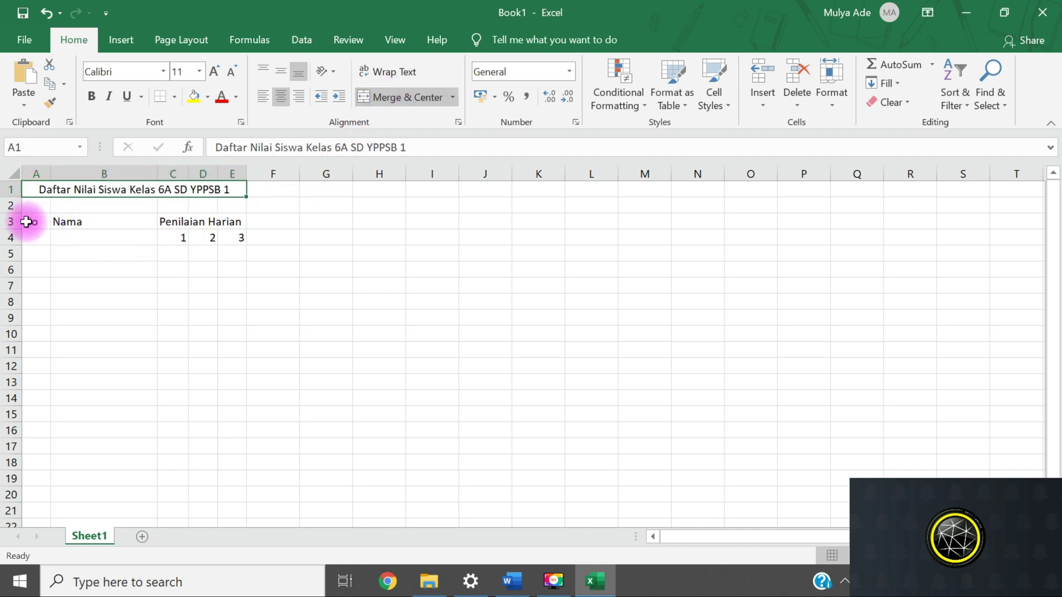
Step: Make the header cells A3:E4 bold and center them horizontally and vertically
{"action": "left_click_drag", "start_coordinate": [26, 222], "coordinate": [238, 238]}
{"action": "left_click", "coordinate": [90, 97]}
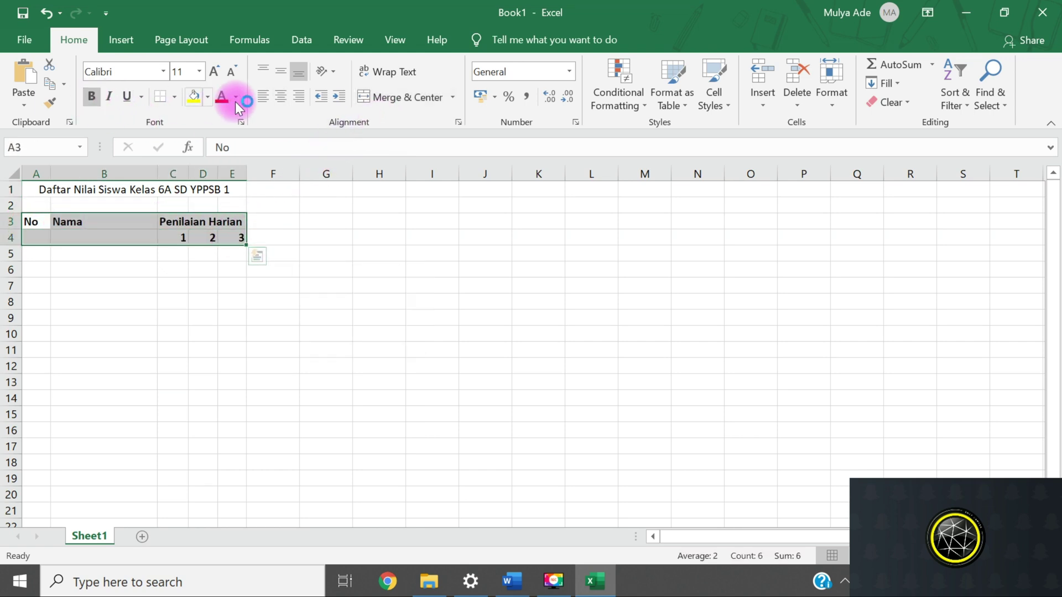
{"action": "left_click", "coordinate": [281, 97]}
{"action": "left_click", "coordinate": [281, 74]}
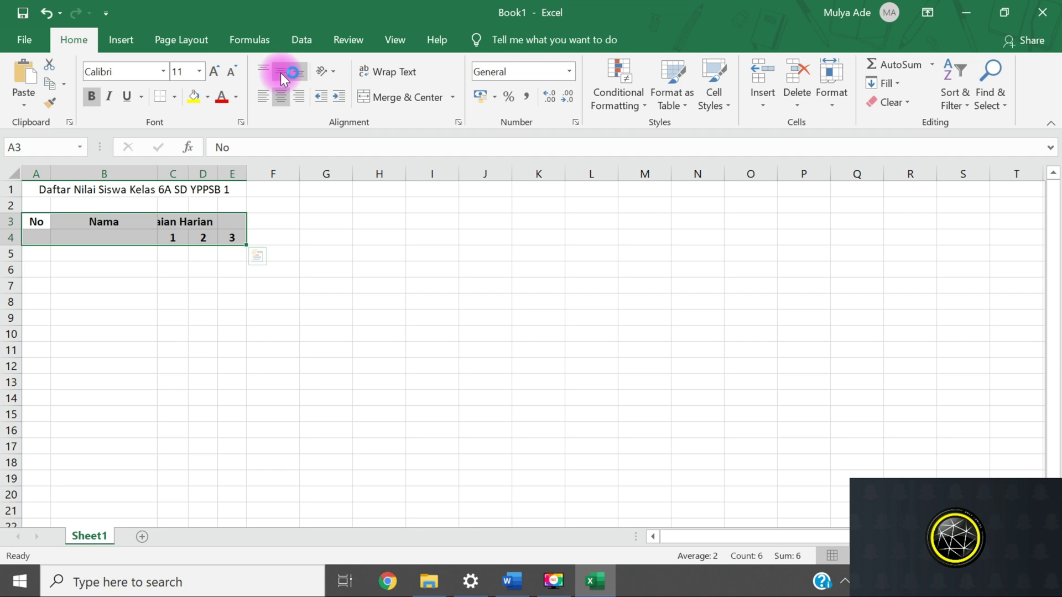
{"action": "left_click", "coordinate": [197, 282]}
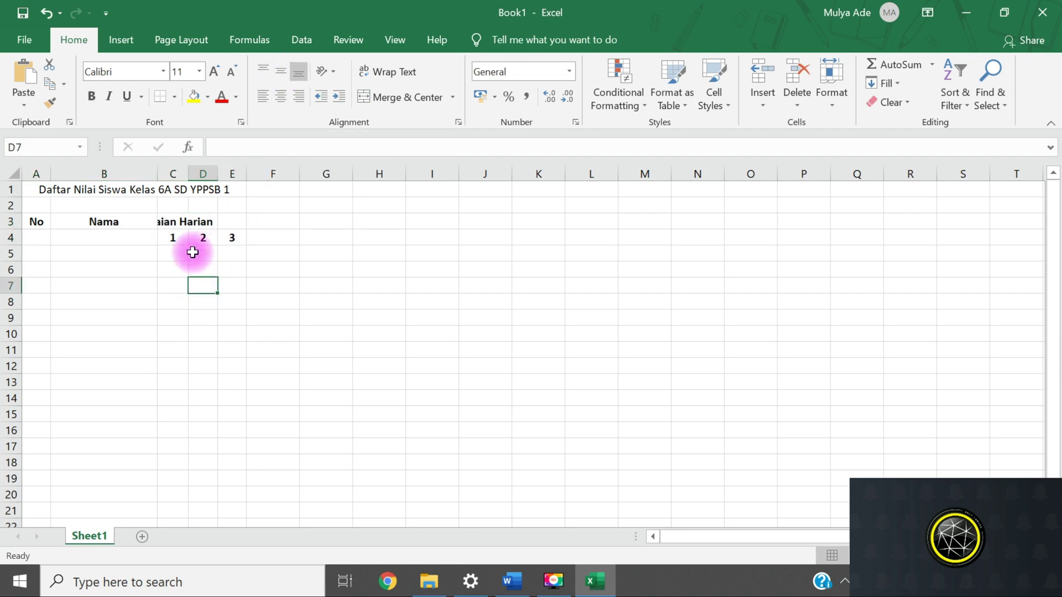
Step: Merge and center Penilaian Harian across C3:E3, No across A3:A4 and Nama across B3:B4
{"action": "left_click_drag", "start_coordinate": [163, 221], "coordinate": [230, 220]}
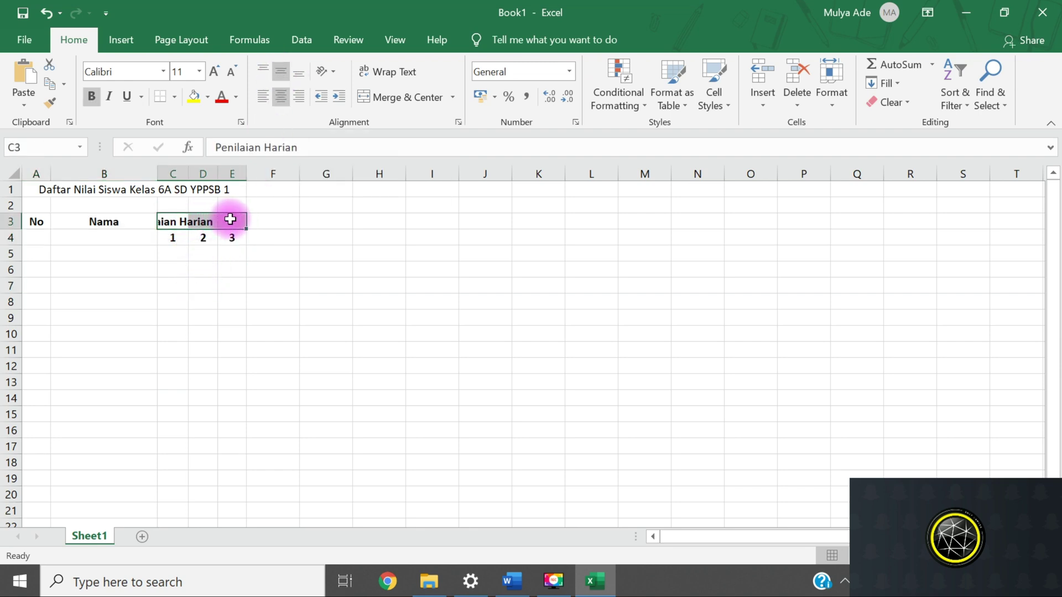
{"action": "left_click", "coordinate": [380, 98]}
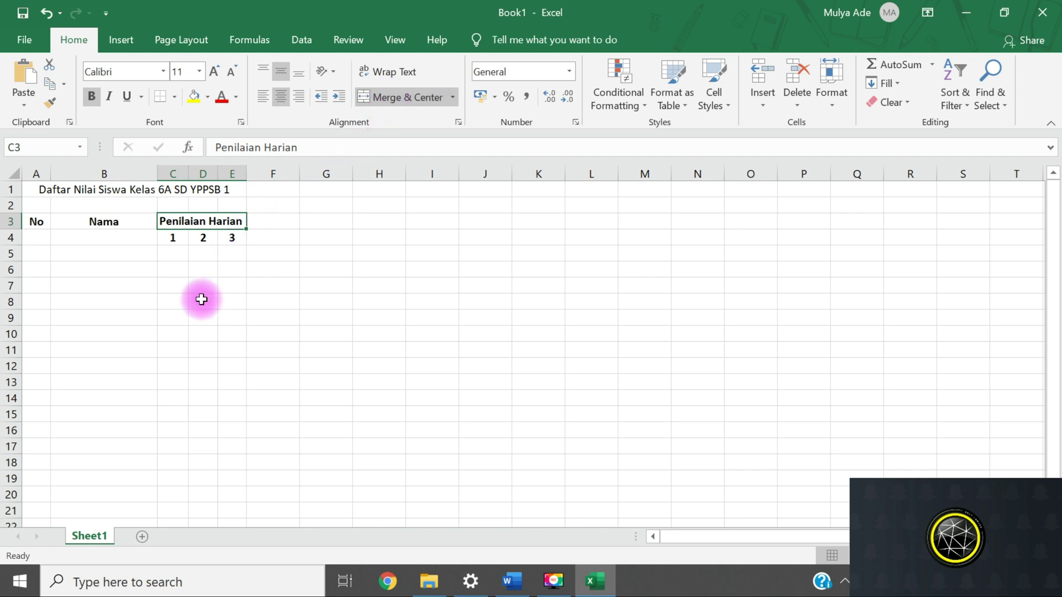
{"action": "left_click_drag", "start_coordinate": [37, 221], "coordinate": [37, 238]}
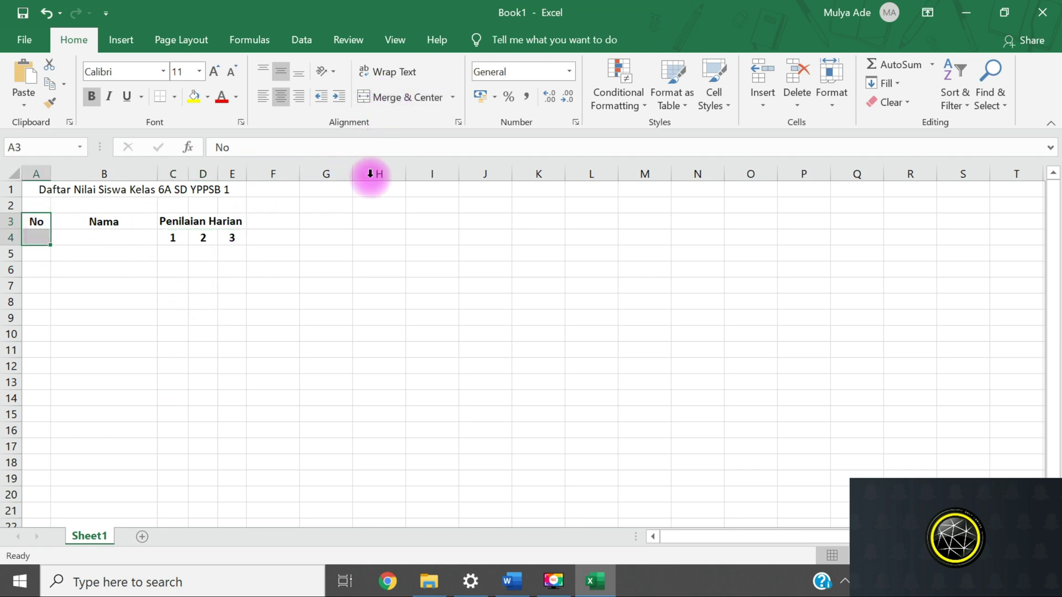
{"action": "left_click", "coordinate": [404, 100]}
{"action": "left_click_drag", "start_coordinate": [118, 224], "coordinate": [123, 236]}
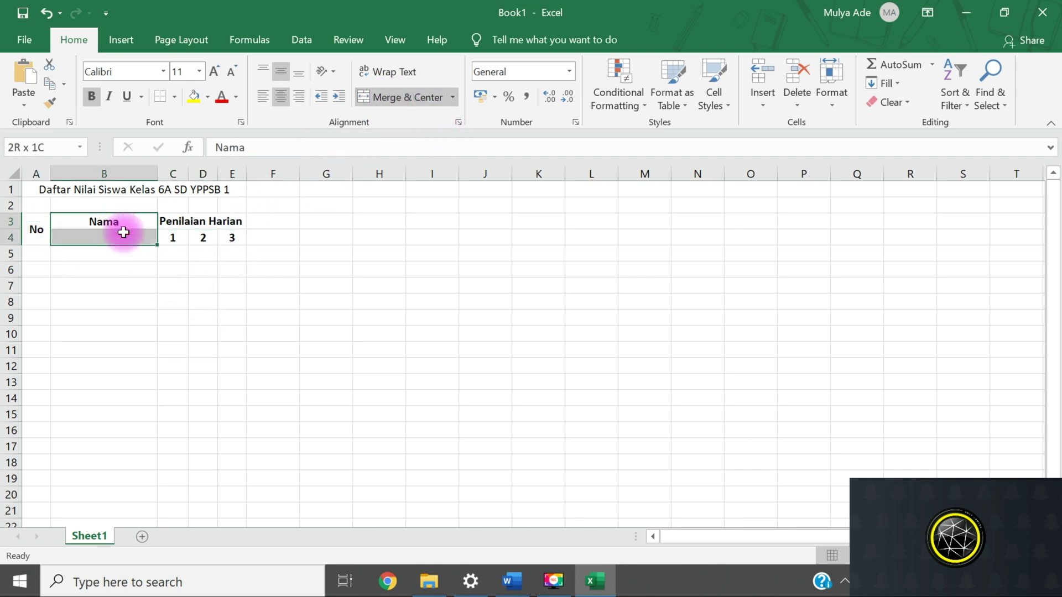
{"action": "left_click", "coordinate": [391, 99]}
{"action": "left_click", "coordinate": [205, 285]}
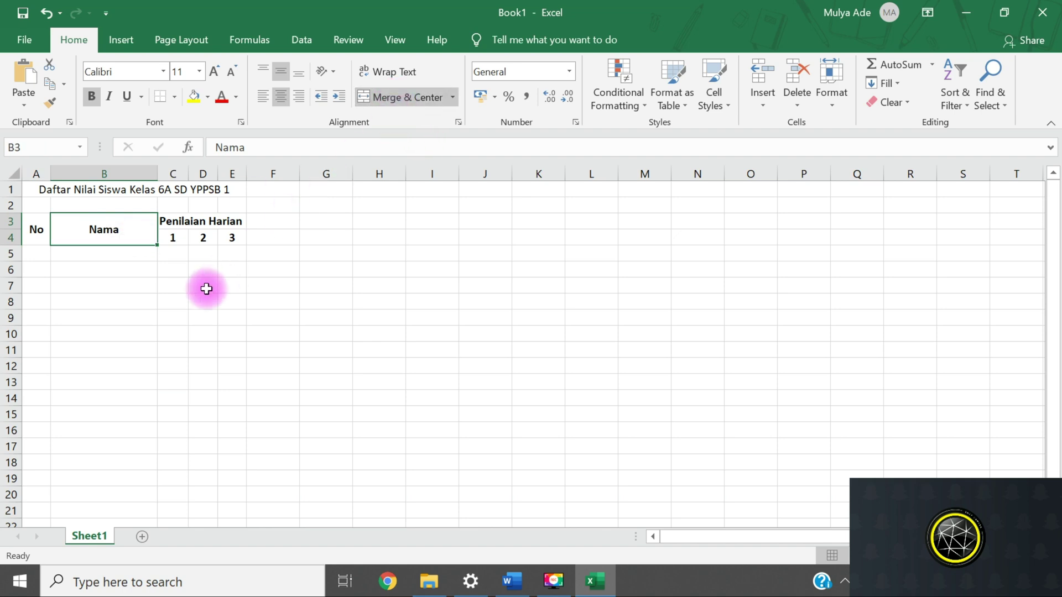
Step: Fill row 5 with number 1, the student's name and the scores 85, 85 and 90
{"action": "left_click", "coordinate": [38, 253]}
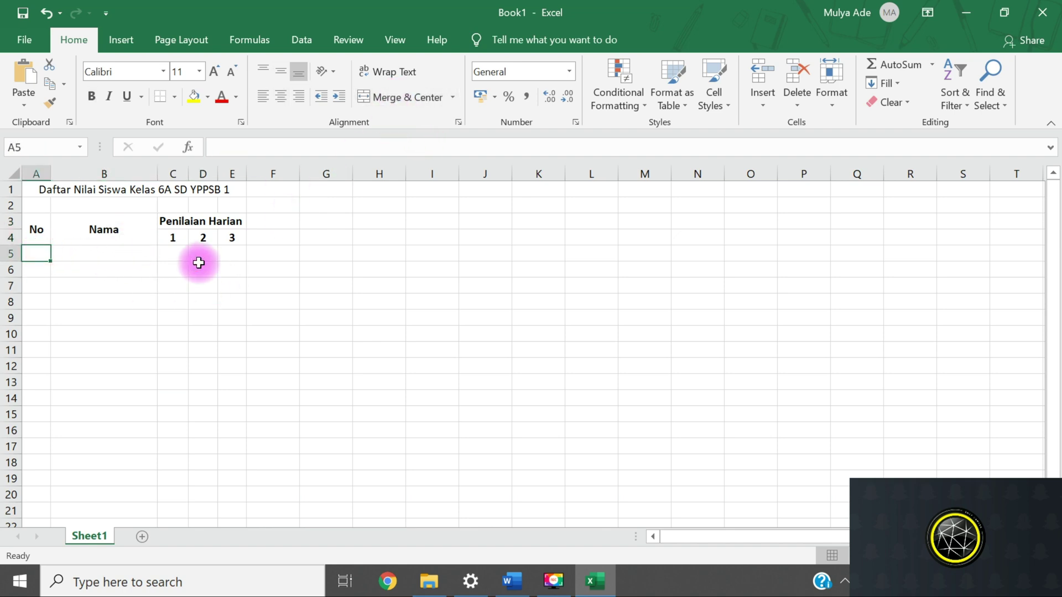
{"action": "type", "text": "1"}
{"action": "key", "text": "Tab"}
{"action": "type", "text": "Ad"}
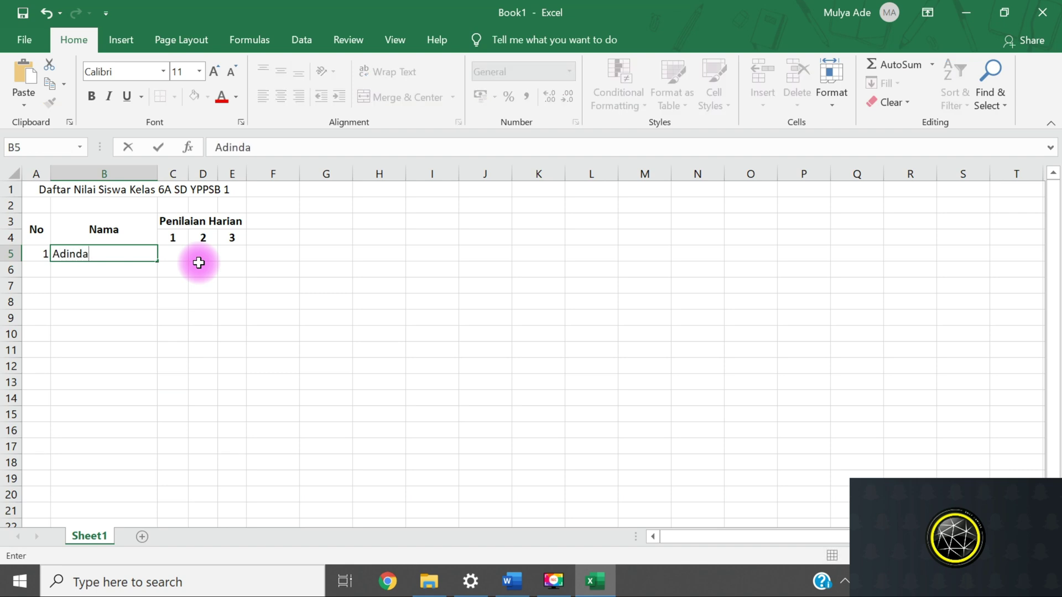
{"action": "key", "text": "Tab"}
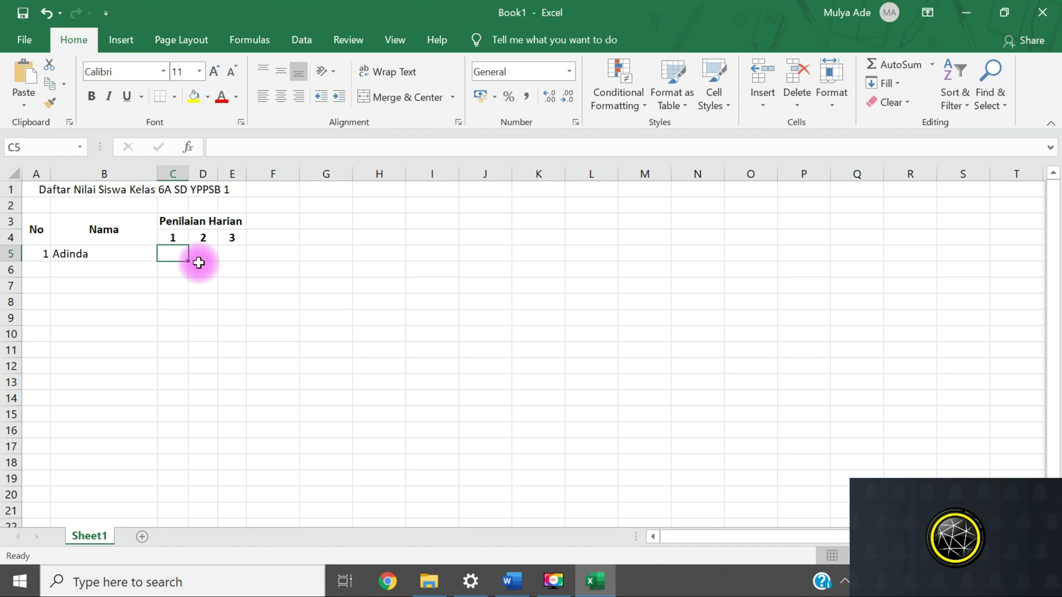
{"action": "type", "text": "85"}
{"action": "key", "text": "Tab"}
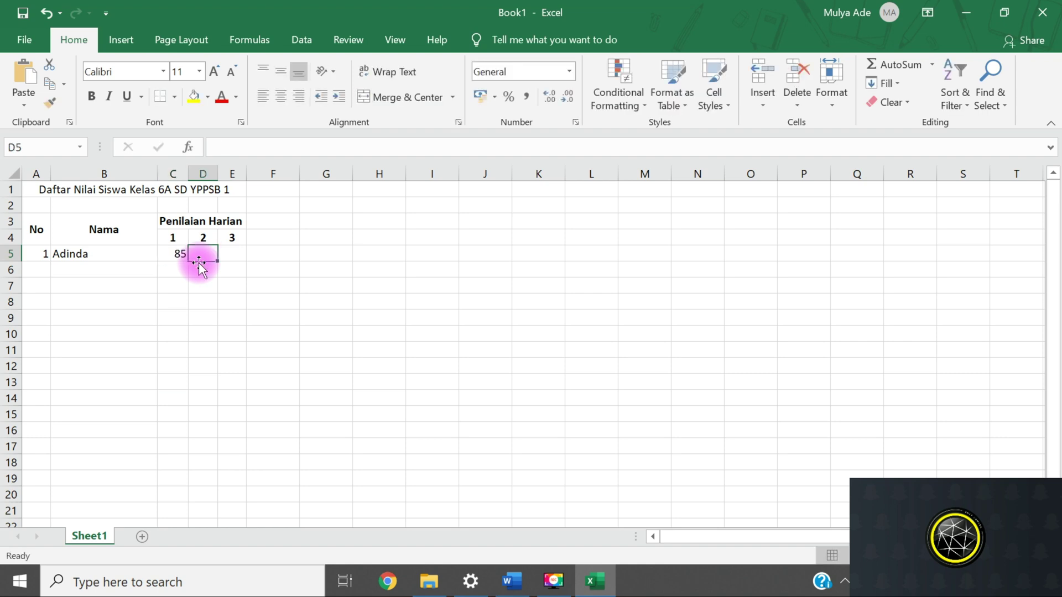
{"action": "type", "text": "85"}
{"action": "key", "text": "Tab"}
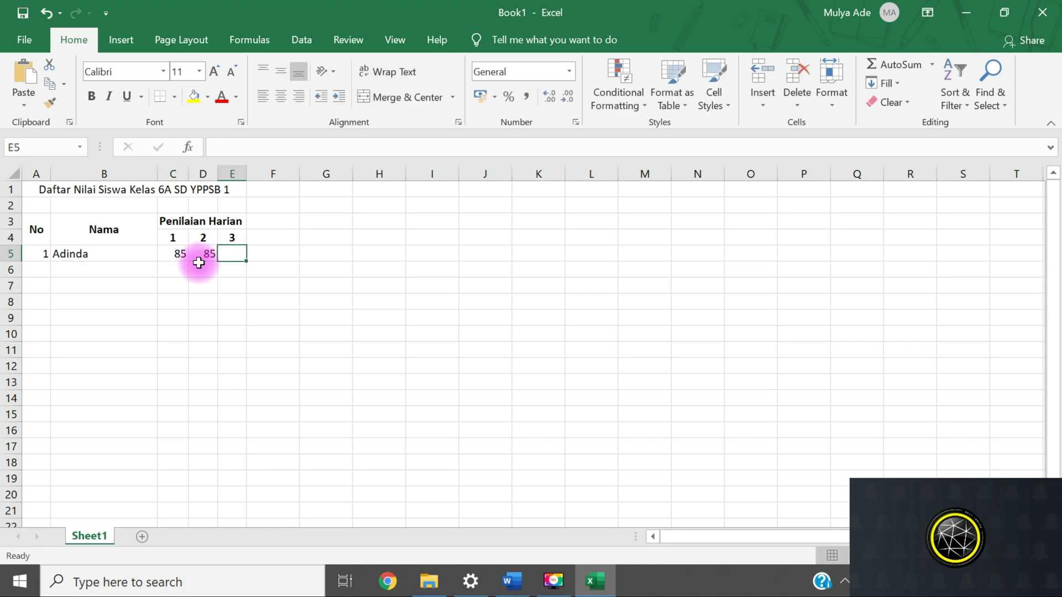
{"action": "type", "text": "90"}
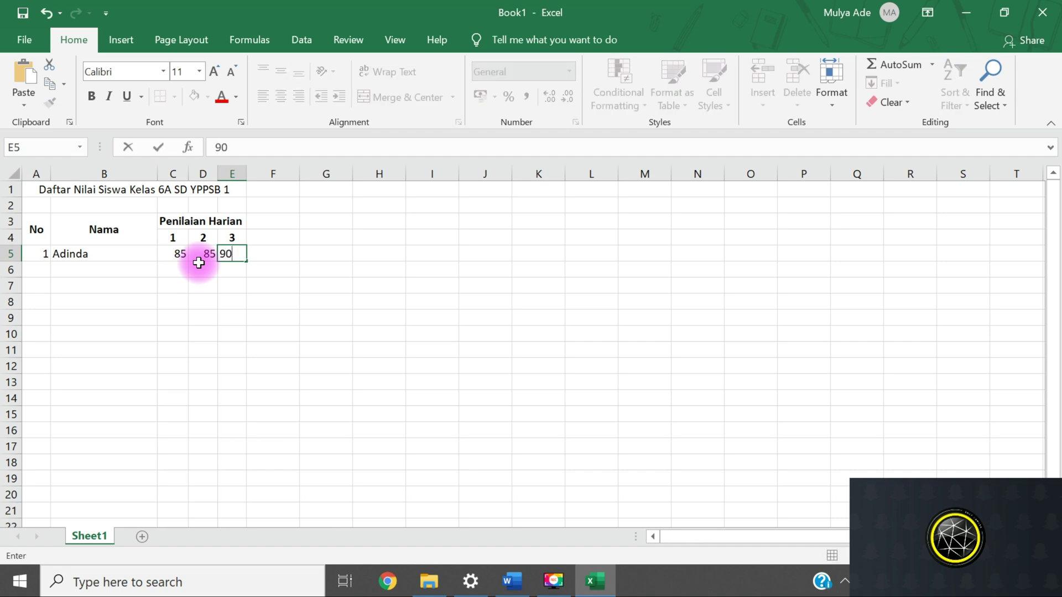
{"action": "left_click", "coordinate": [216, 303]}
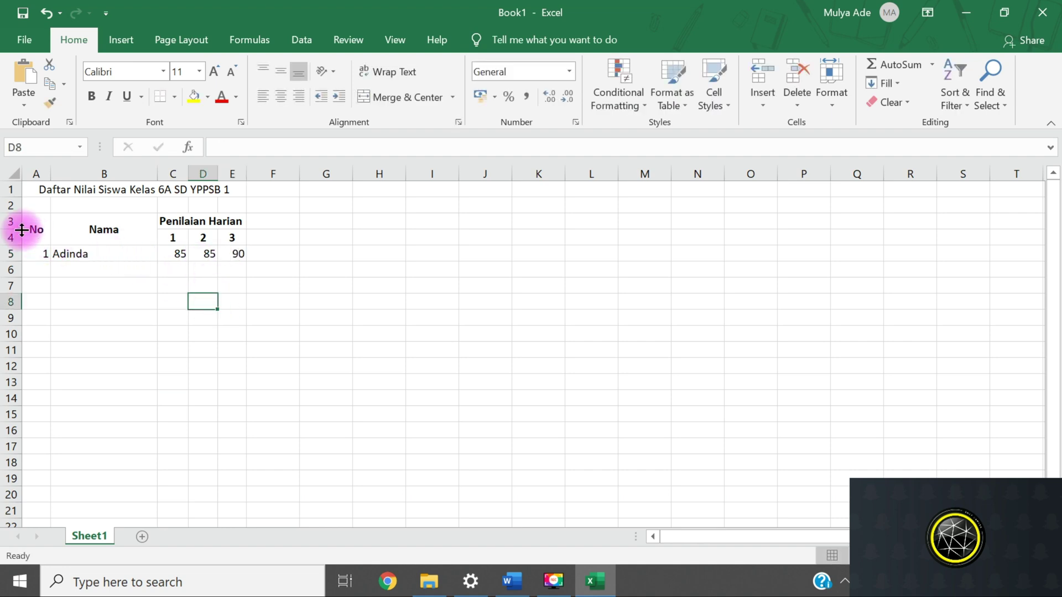
Step: Draw borders around the header block A3:E4 and a dividing line between columns B and C down to row 9
{"action": "left_click", "coordinate": [43, 187]}
{"action": "left_click", "coordinate": [40, 228]}
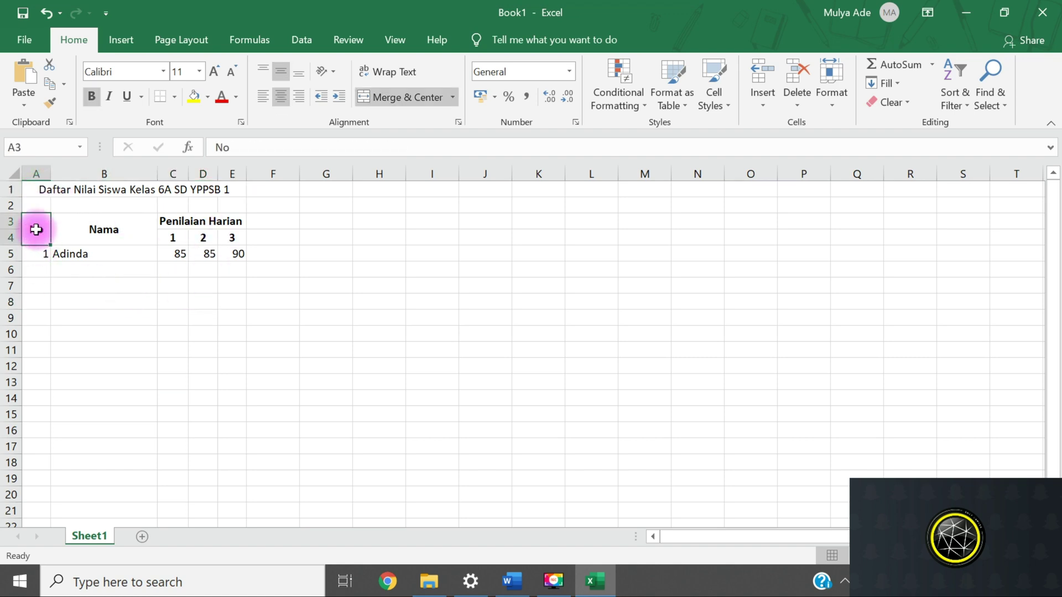
{"action": "left_click_drag", "start_coordinate": [36, 228], "coordinate": [222, 328]}
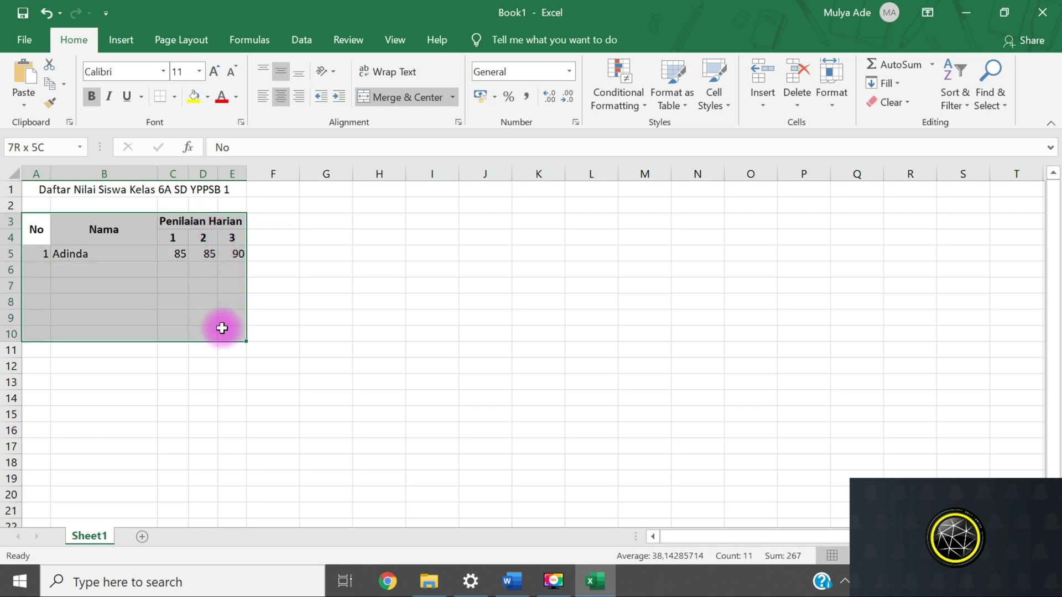
{"action": "left_click", "coordinate": [174, 98]}
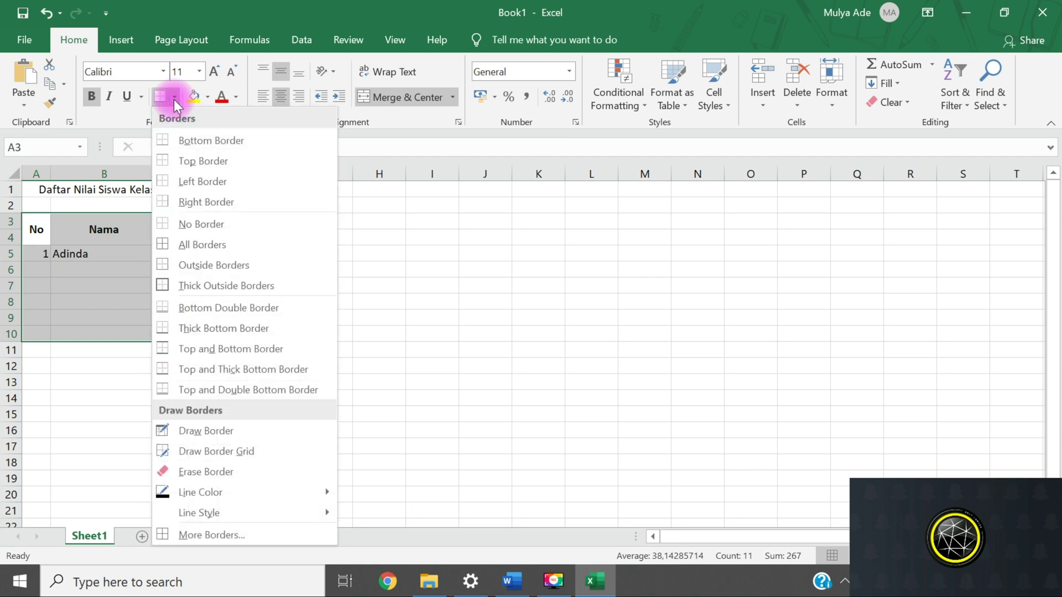
{"action": "left_click", "coordinate": [189, 430]}
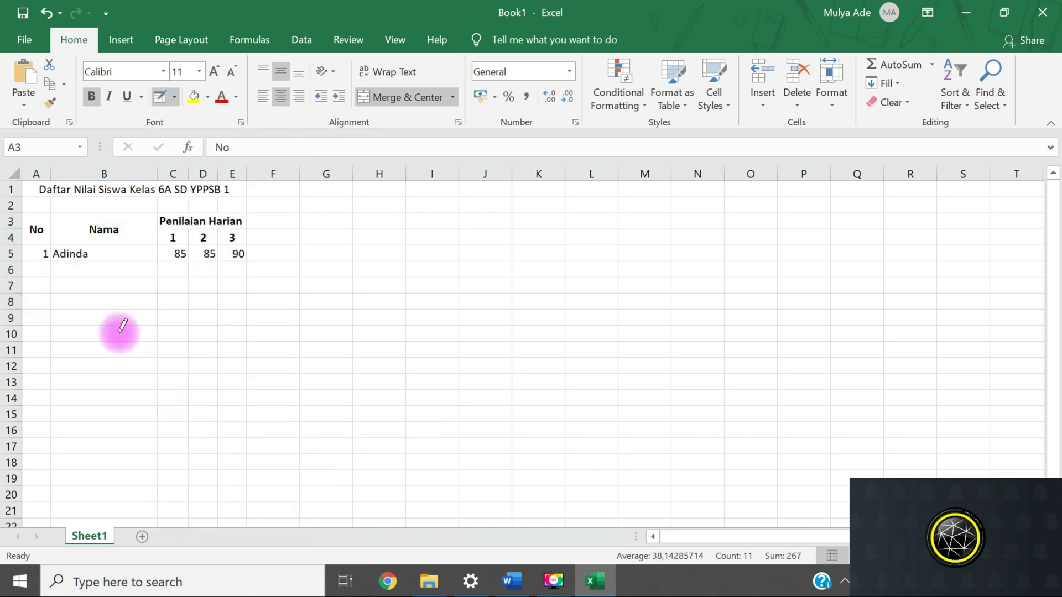
{"action": "mouse_move", "coordinate": [29, 213]}
{"action": "left_mouse_down"}
{"action": "mouse_move", "coordinate": [248, 209]}
{"action": "mouse_move", "coordinate": [171, 231]}
{"action": "mouse_move", "coordinate": [232, 226]}
{"action": "mouse_move", "coordinate": [158, 213]}
{"action": "mouse_move", "coordinate": [158, 324]}
{"action": "left_mouse_up"}
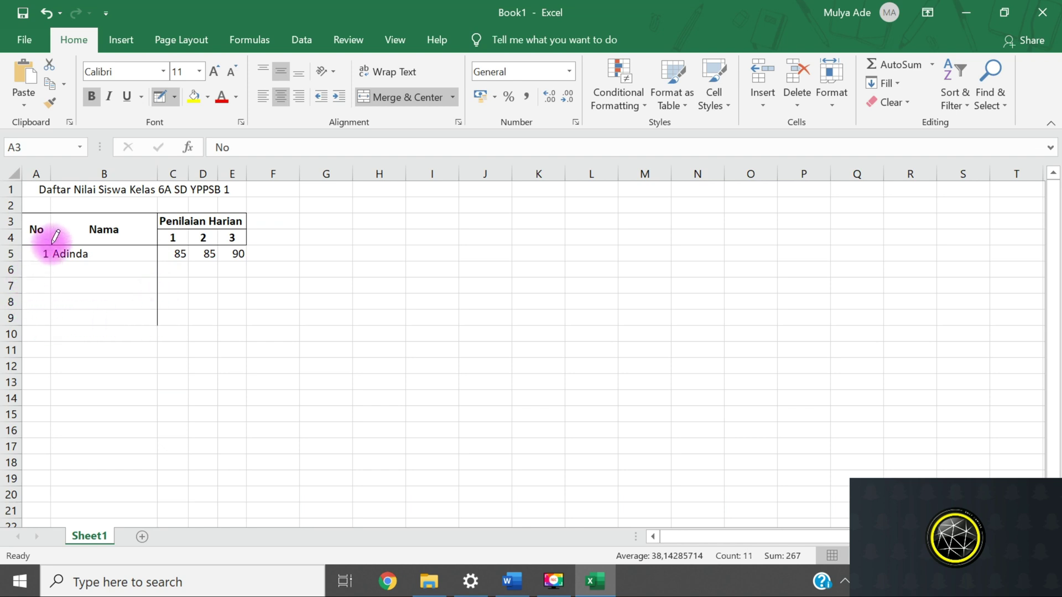
Step: Draw the row borders across A5:E9 and the dividing line between columns A and B
{"action": "mouse_move", "coordinate": [56, 238]}
{"action": "left_mouse_down"}
{"action": "mouse_move", "coordinate": [48, 320]}
{"action": "mouse_move", "coordinate": [236, 305]}
{"action": "left_mouse_up"}
{"action": "left_click", "coordinate": [51, 225]}
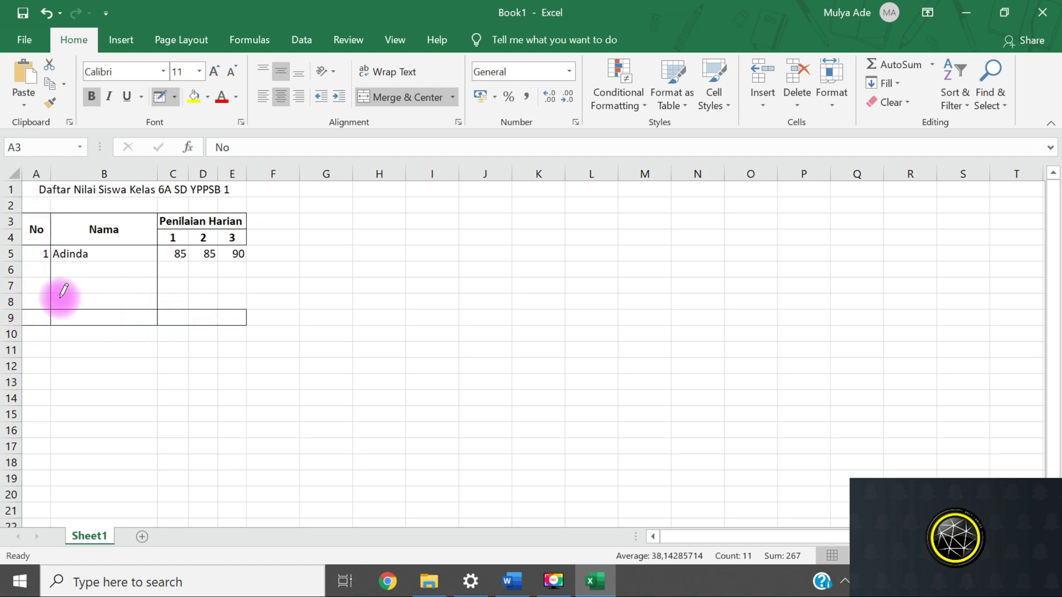
{"action": "mouse_move", "coordinate": [33, 289]}
{"action": "left_mouse_down"}
{"action": "mouse_move", "coordinate": [237, 284]}
{"action": "mouse_move", "coordinate": [40, 278]}
{"action": "mouse_move", "coordinate": [218, 280]}
{"action": "left_mouse_up"}
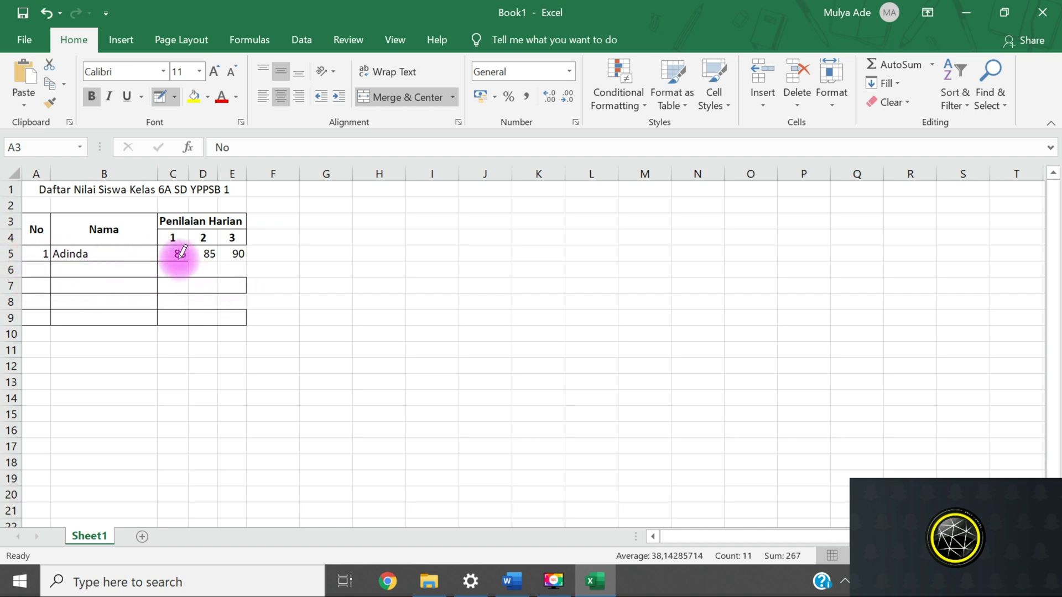
{"action": "mouse_move", "coordinate": [245, 248]}
{"action": "left_mouse_down"}
{"action": "mouse_move", "coordinate": [244, 310]}
{"action": "mouse_move", "coordinate": [232, 323]}
{"action": "left_mouse_up"}
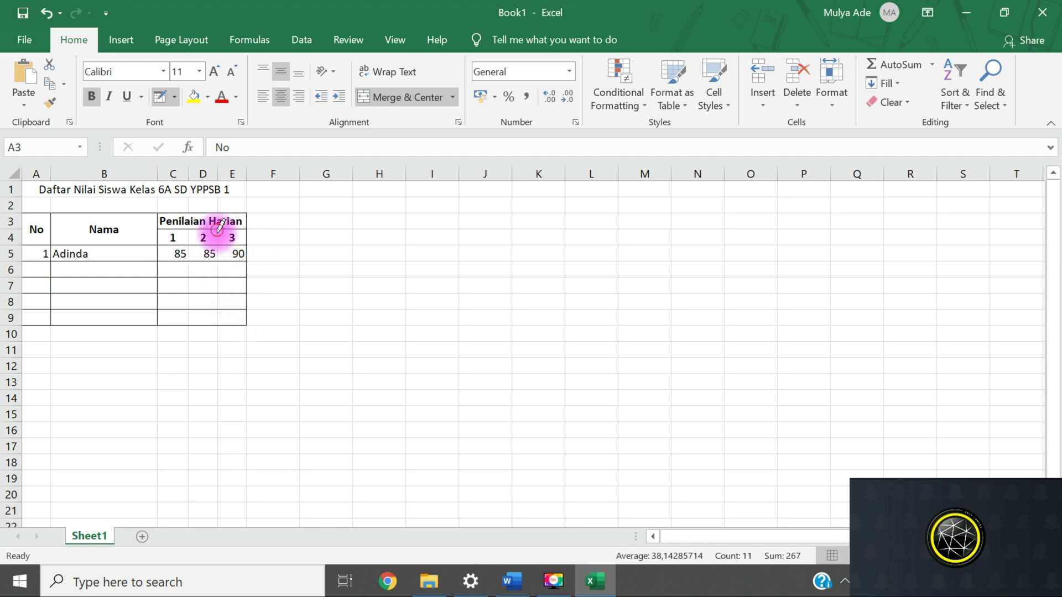
Step: Draw the vertical lines separating columns C, D and E from row 4 down through the student rows, and stop drawing borders
{"action": "left_click_drag", "start_coordinate": [214, 232], "coordinate": [218, 340]}
{"action": "mouse_move", "coordinate": [189, 221]}
{"action": "left_mouse_down"}
{"action": "mouse_move", "coordinate": [178, 249]}
{"action": "mouse_move", "coordinate": [187, 325]}
{"action": "left_mouse_up"}
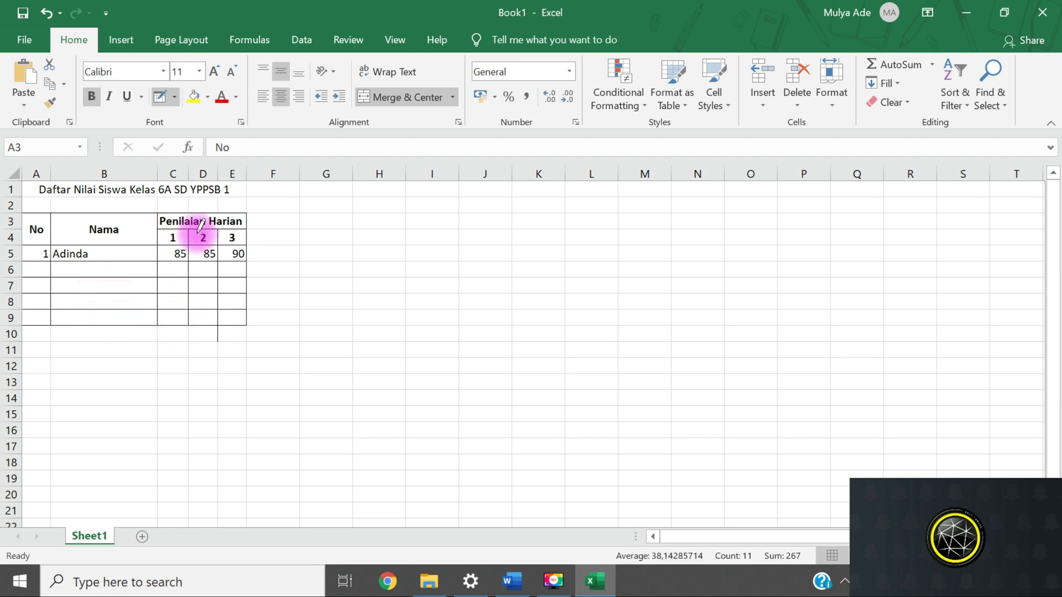
{"action": "left_click", "coordinate": [161, 99]}
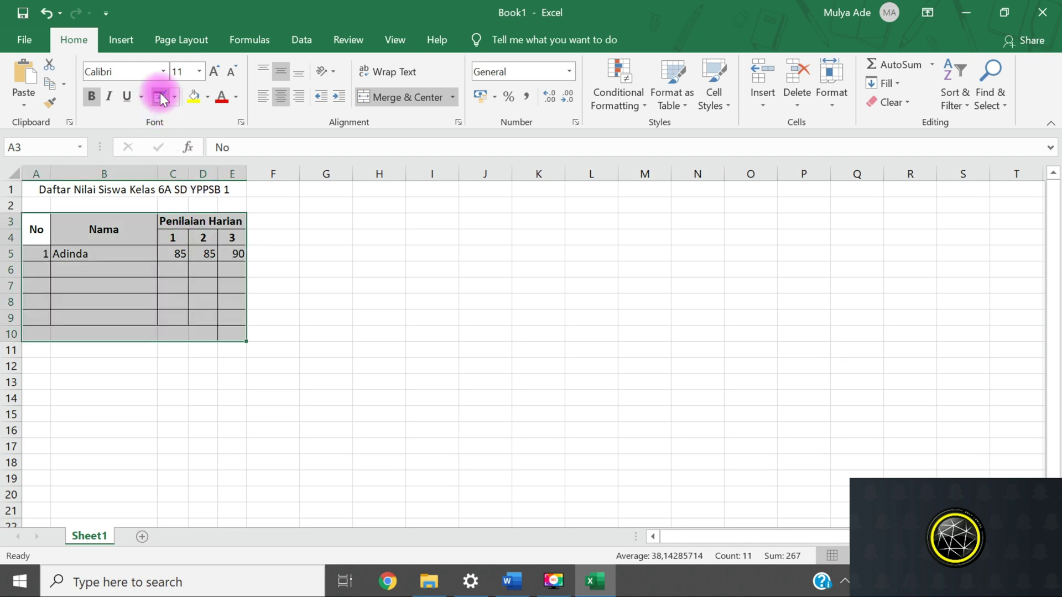
{"action": "left_click", "coordinate": [167, 299]}
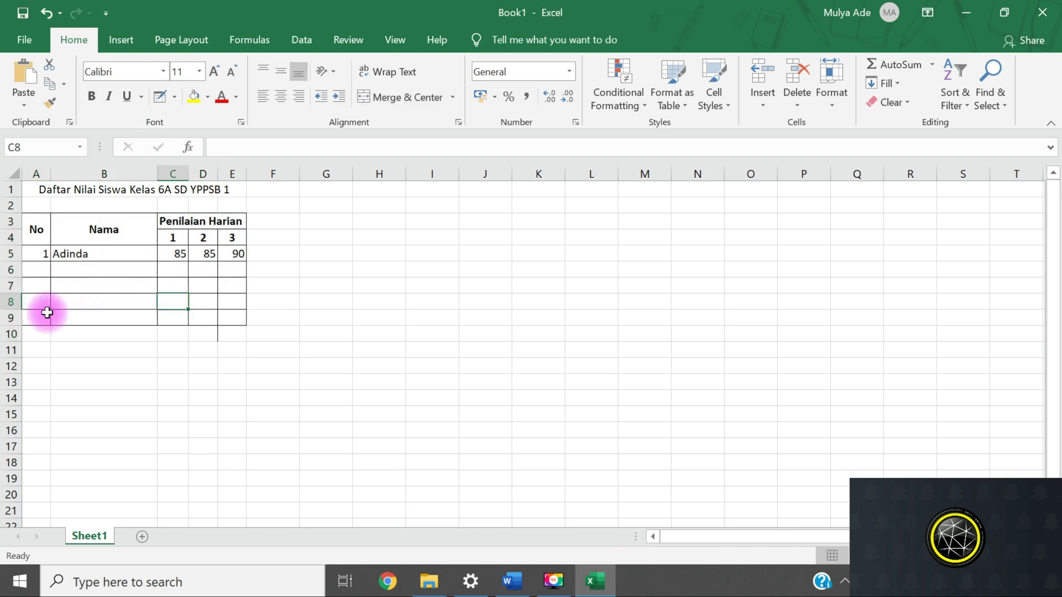
Step: Number the rows in the No column by entering 2, 3, 4 and 5 in A6:A9
{"action": "left_click", "coordinate": [33, 269]}
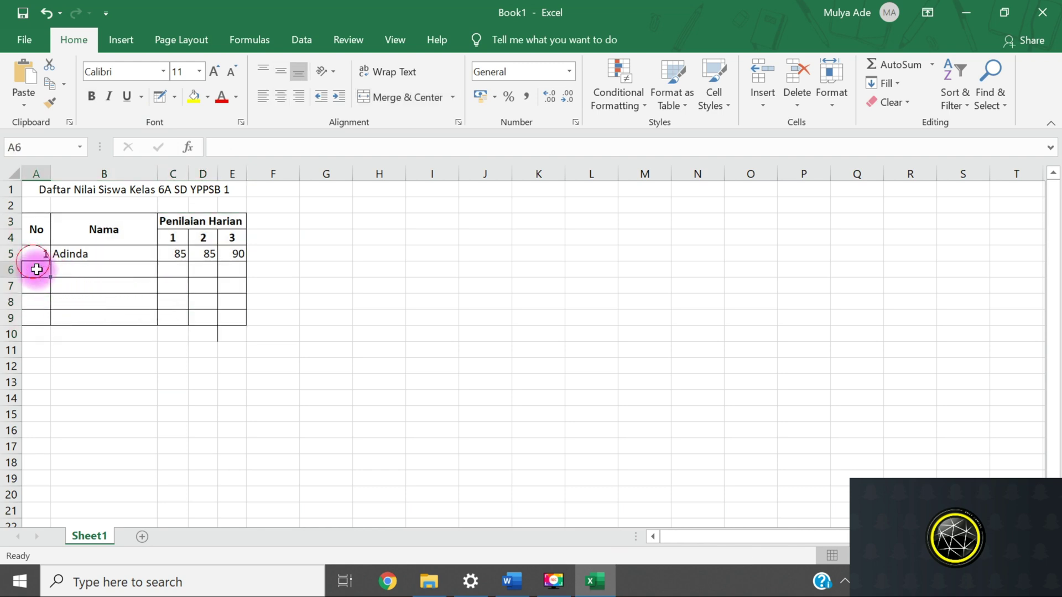
{"action": "type", "text": "2"}
{"action": "key", "text": "Return"}
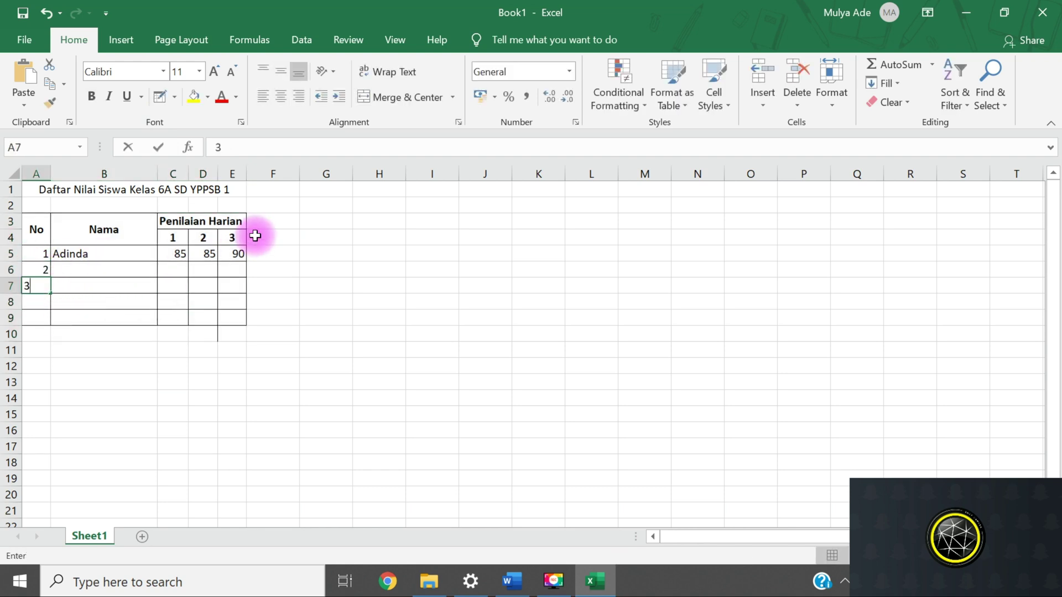
{"action": "type", "text": "3"}
{"action": "key", "text": "Return"}
{"action": "type", "text": "4"}
{"action": "key", "text": "Return"}
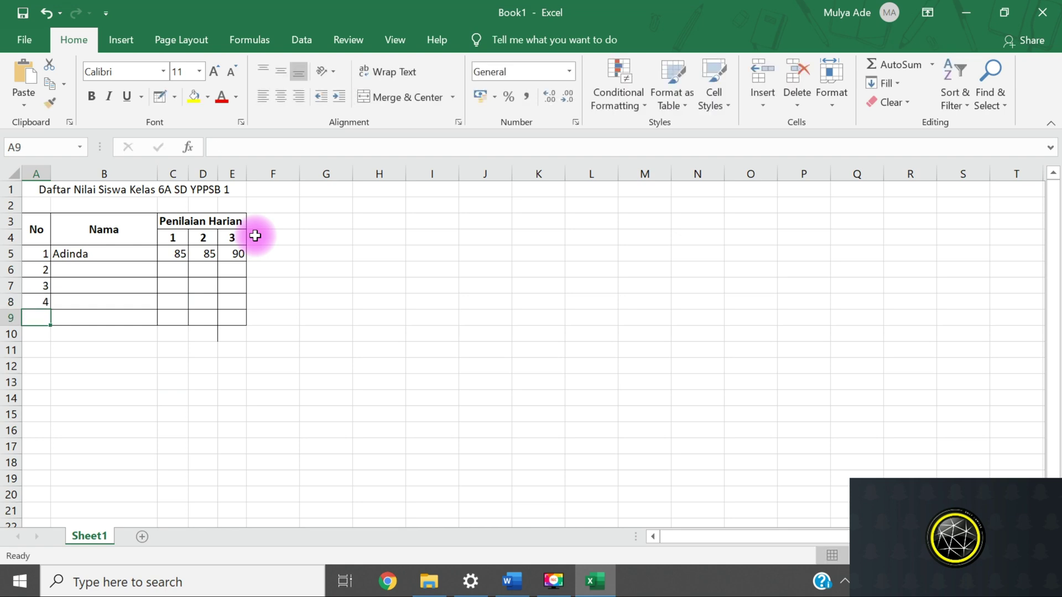
{"action": "type", "text": "5"}
{"action": "key", "text": "Return"}
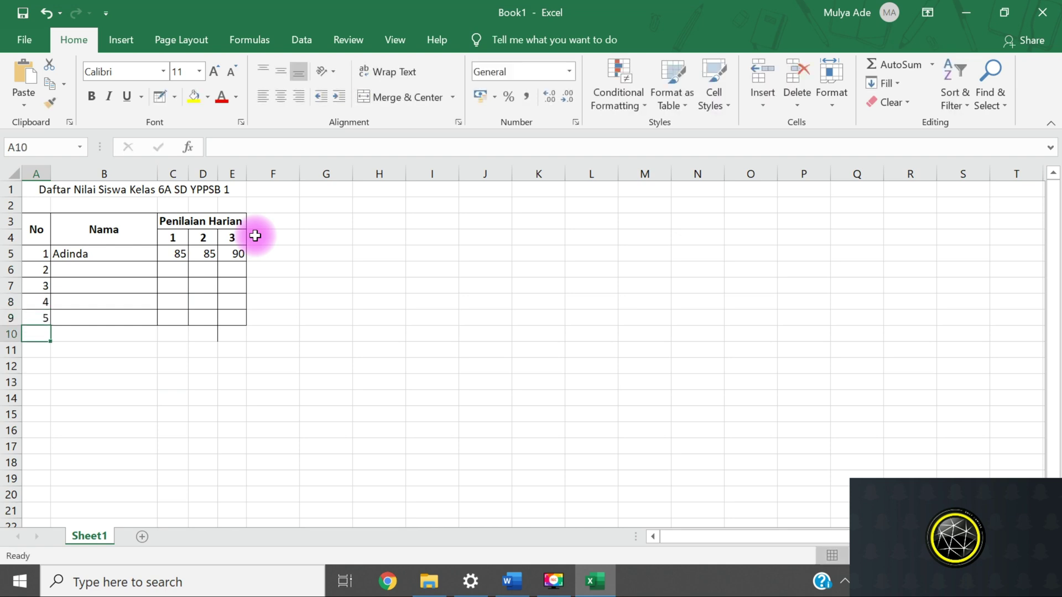
Step: Enter the closing note "Selamat Mengerjakan ..." in A12 and minimize the workbook window
{"action": "left_click", "coordinate": [46, 365]}
{"action": "type", "text": "Selamat Mengerjakan ..."}
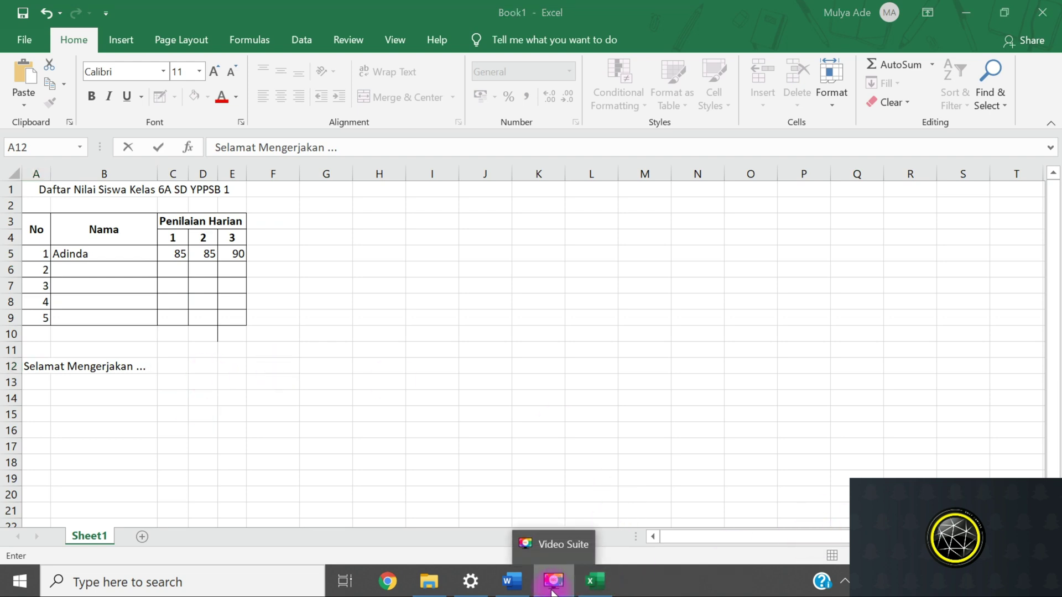
{"action": "left_click", "coordinate": [982, 14]}
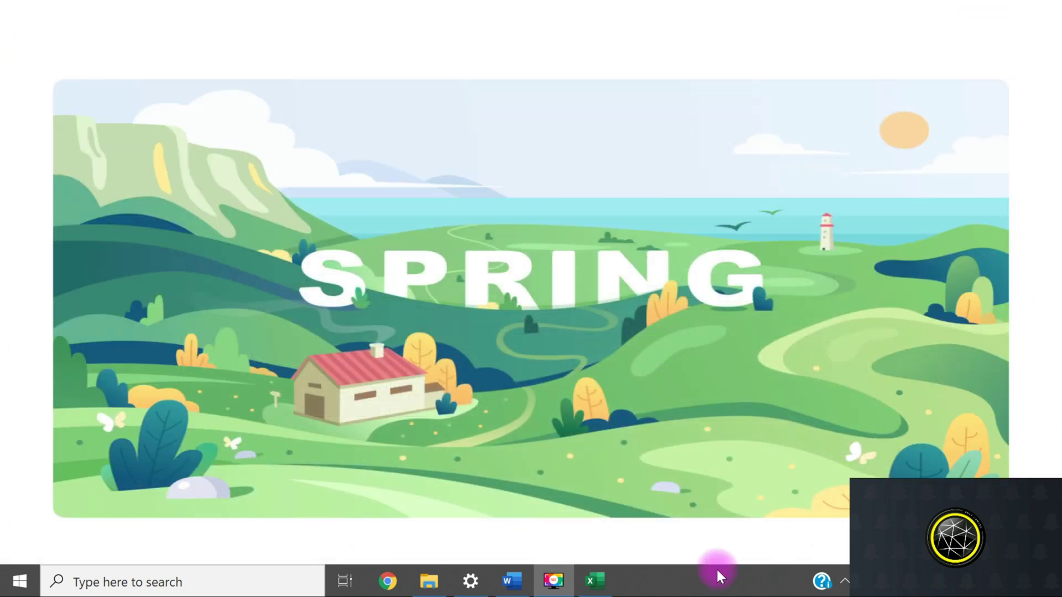
Step: Expand the recently added programs in the Windows Start list and launch Screen Capture
{"action": "left_click", "coordinate": [20, 580]}
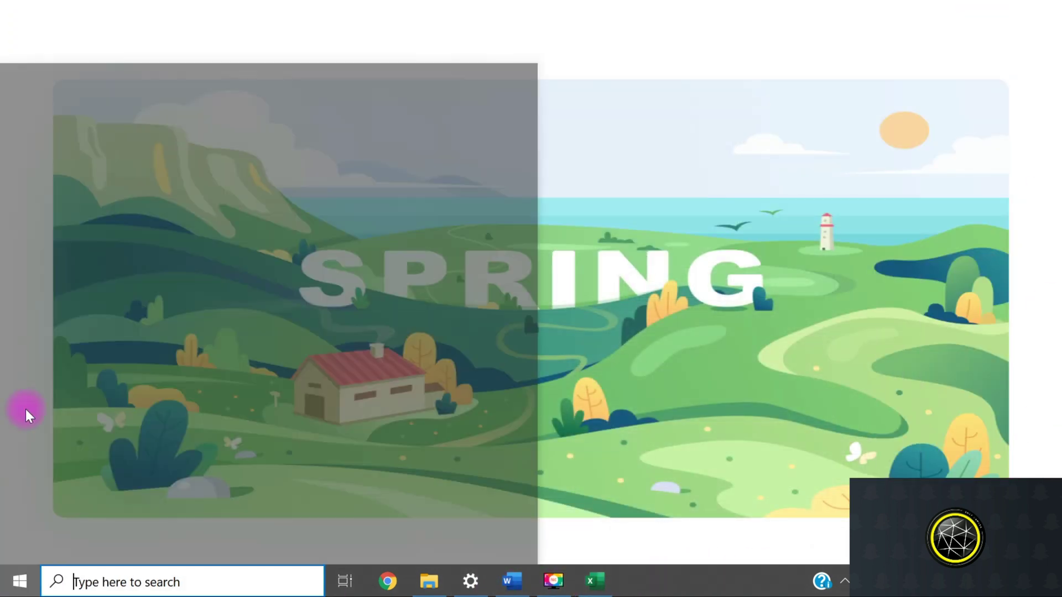
{"action": "scroll", "coordinate": [109, 387], "scroll_direction": "down", "scroll_amount": 1}
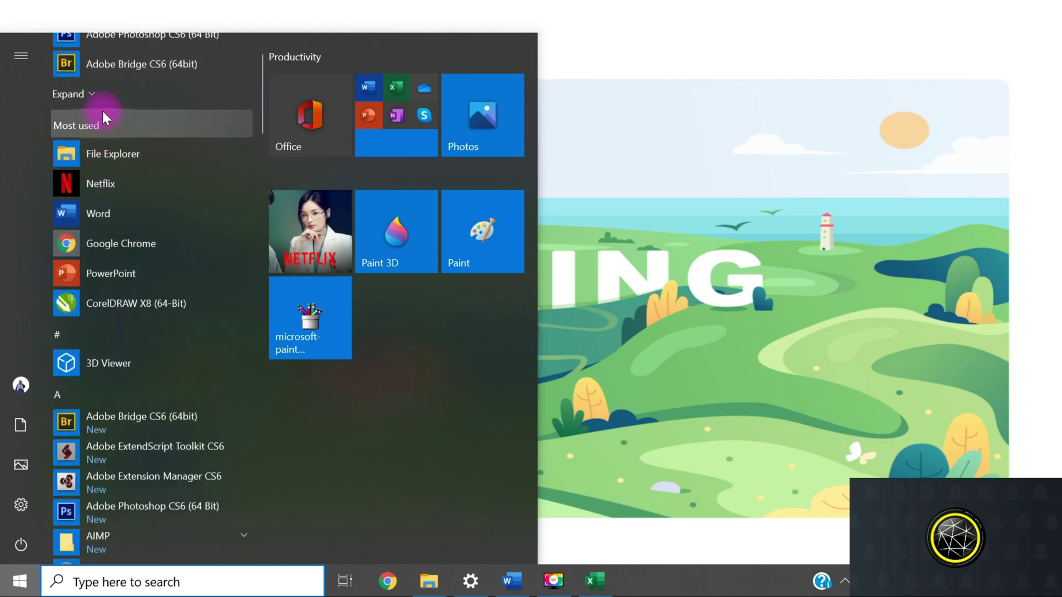
{"action": "left_click", "coordinate": [94, 95]}
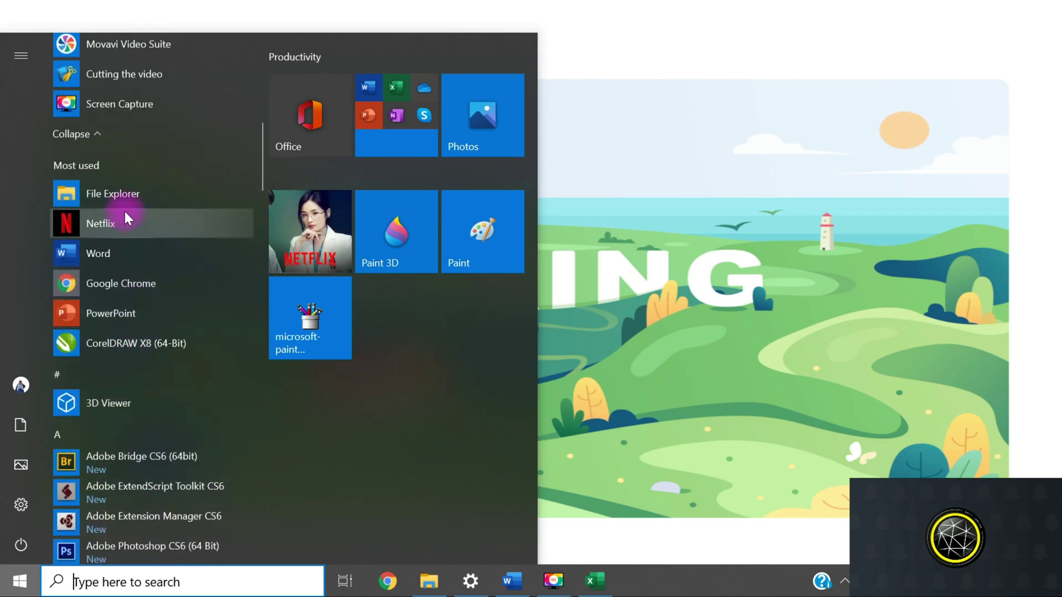
{"action": "left_click", "coordinate": [114, 104]}
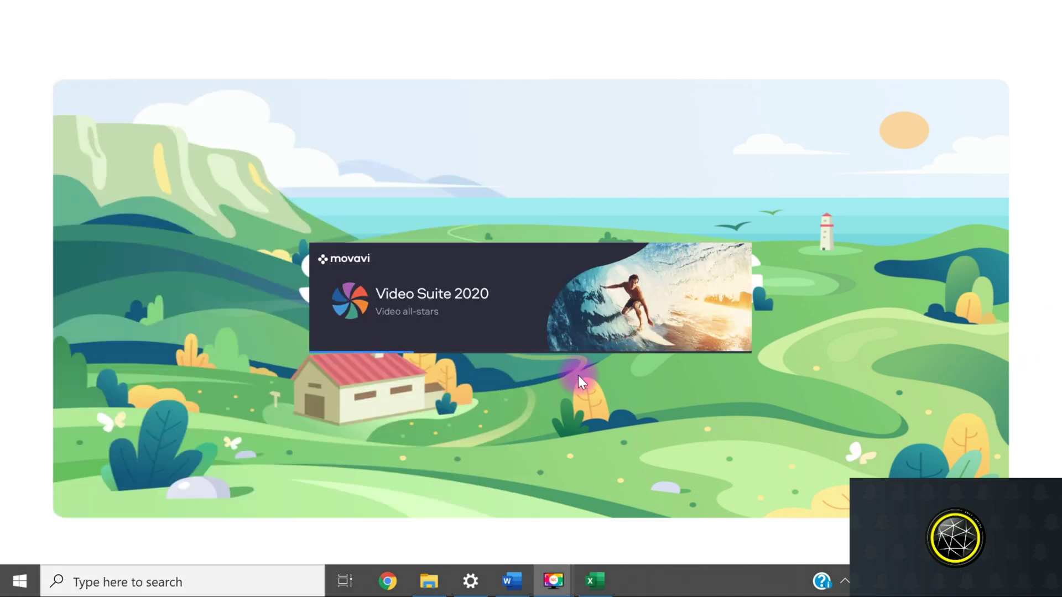
Step: Try to bring the Video Suite window to the front, and show the hidden notification-area icons
{"action": "mouse_move", "coordinate": [553, 584]}
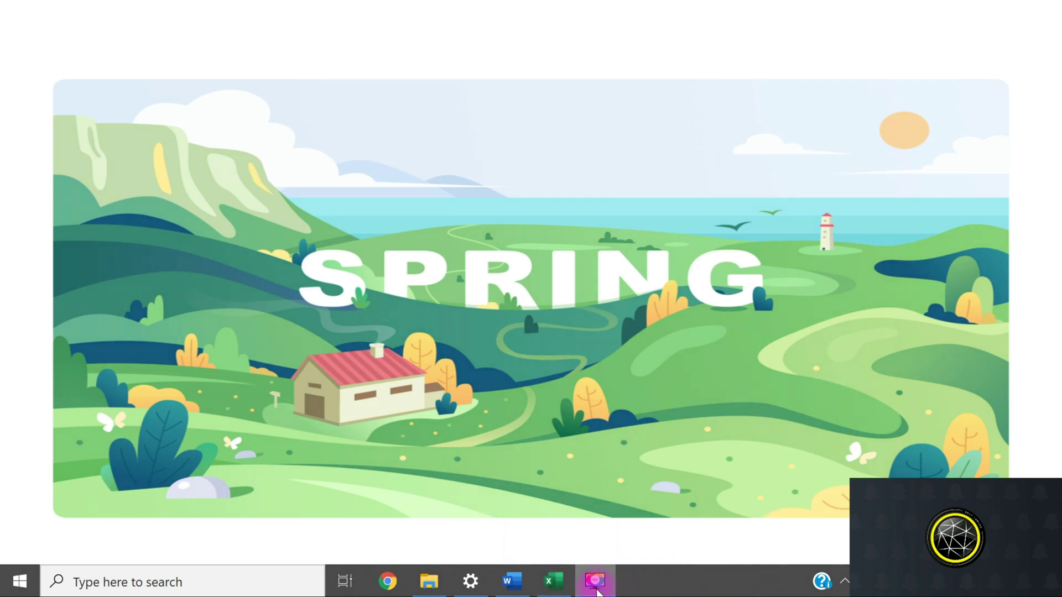
{"action": "mouse_move", "coordinate": [596, 591]}
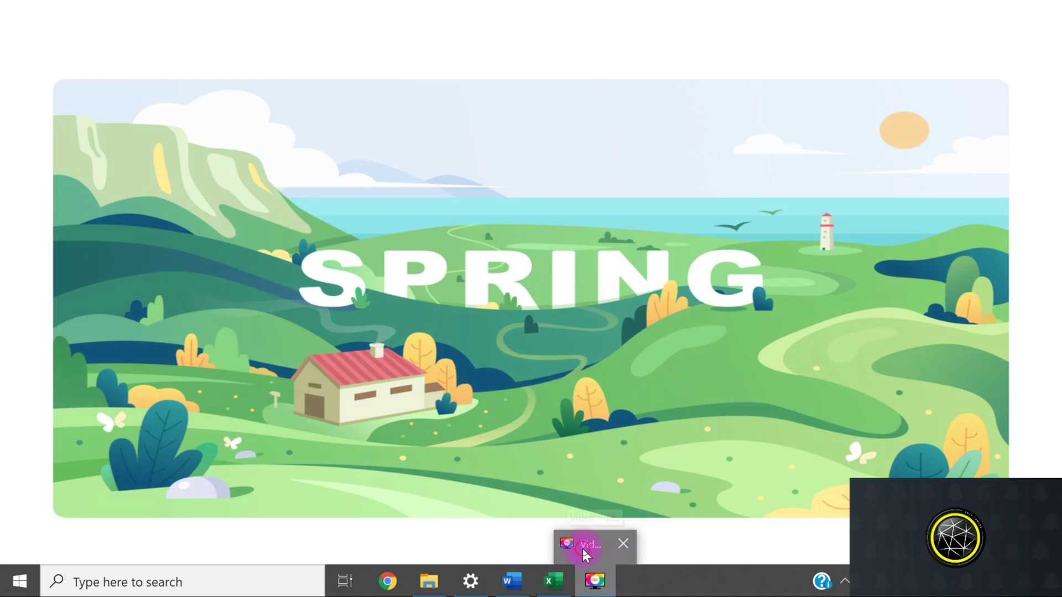
{"action": "left_click", "coordinate": [582, 548]}
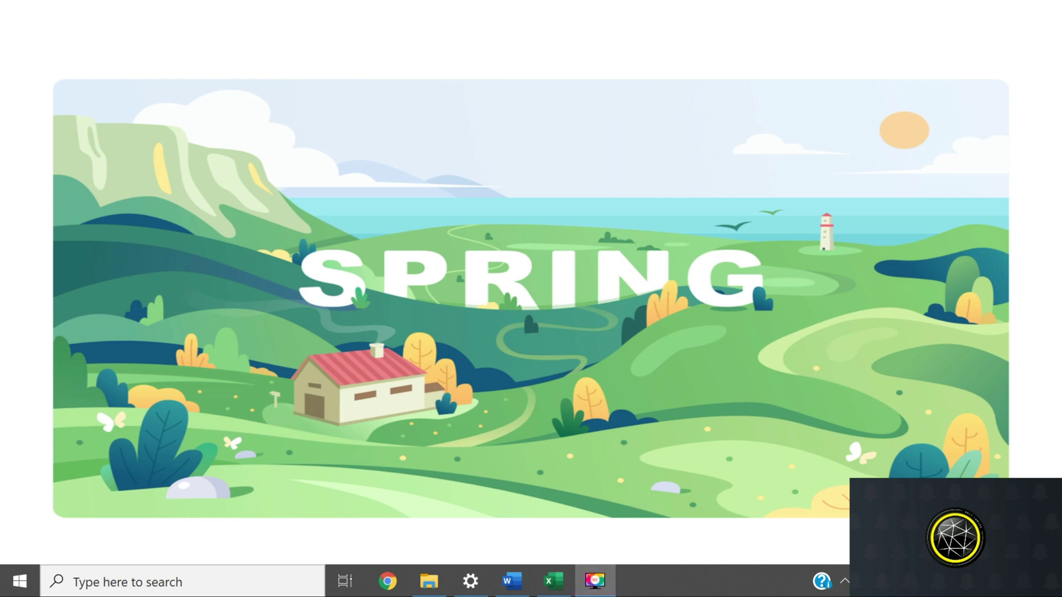
{"action": "left_click", "coordinate": [844, 581]}
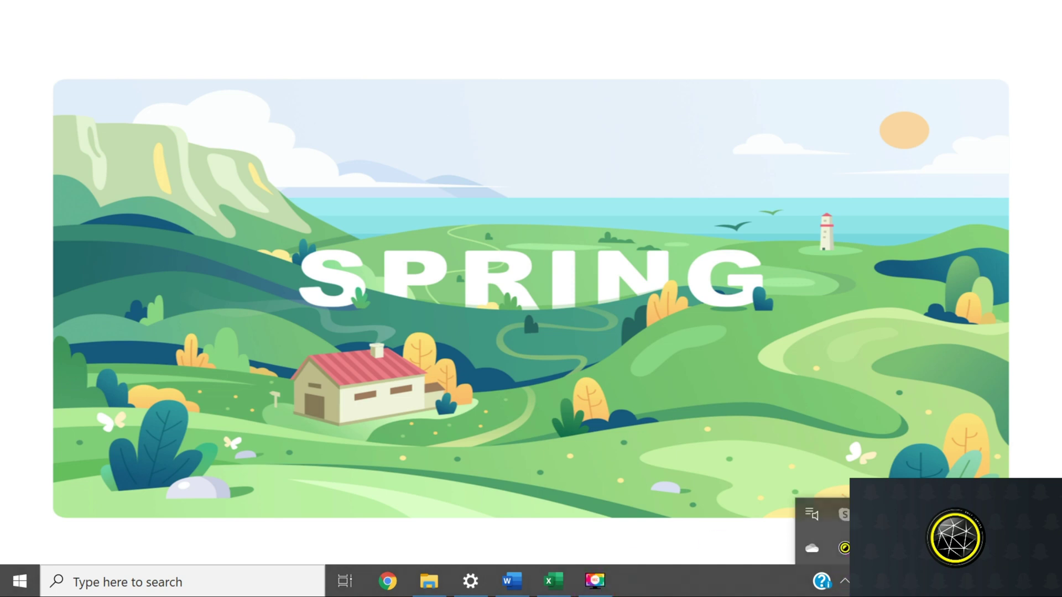